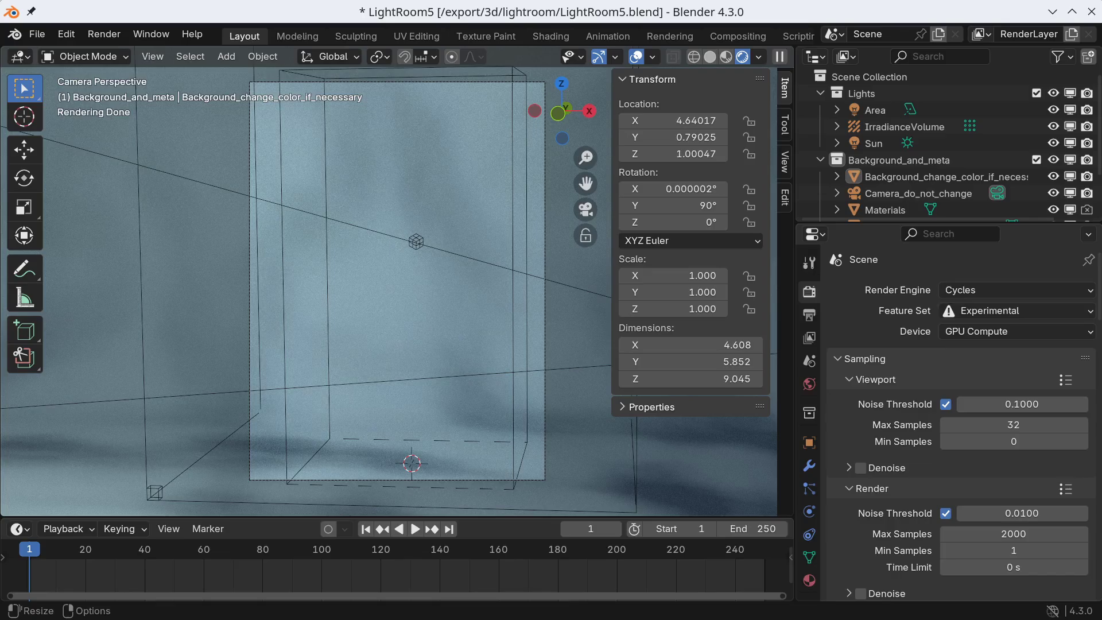
# Step: Open Edit > Preferences and turn on Allow Online Access in the System network settings
pyautogui.click(67, 36)
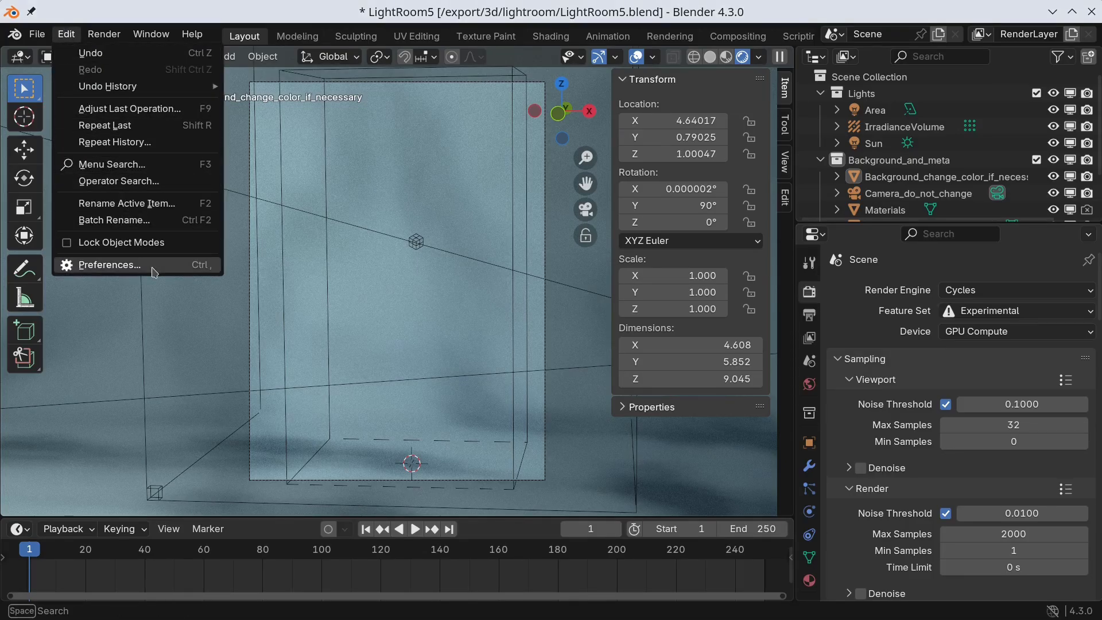
pyautogui.click(109, 265)
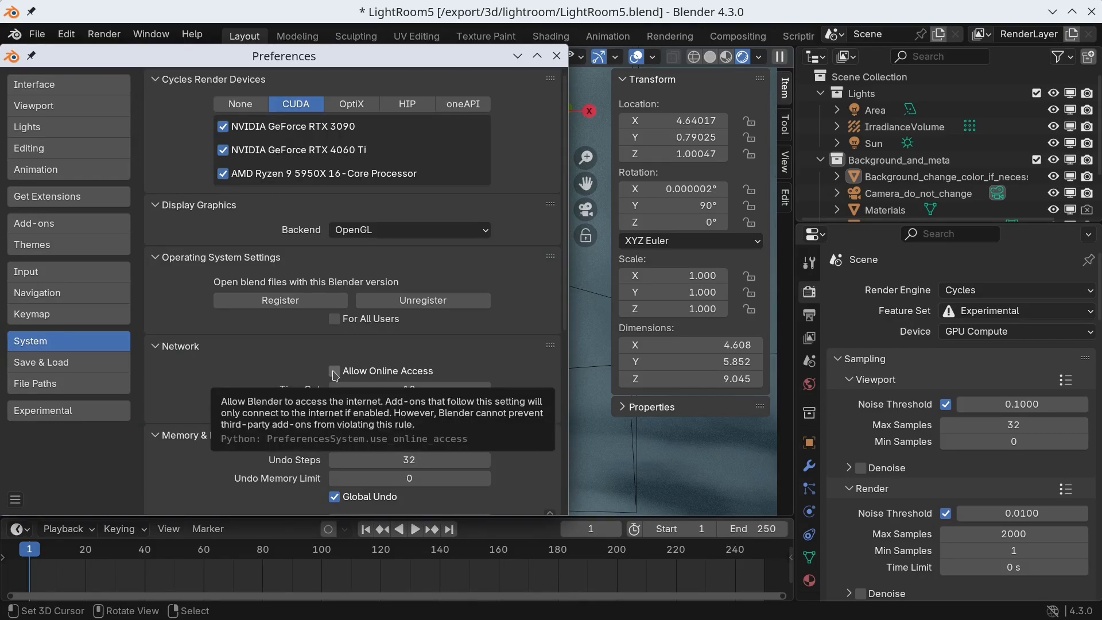
pyautogui.click(334, 372)
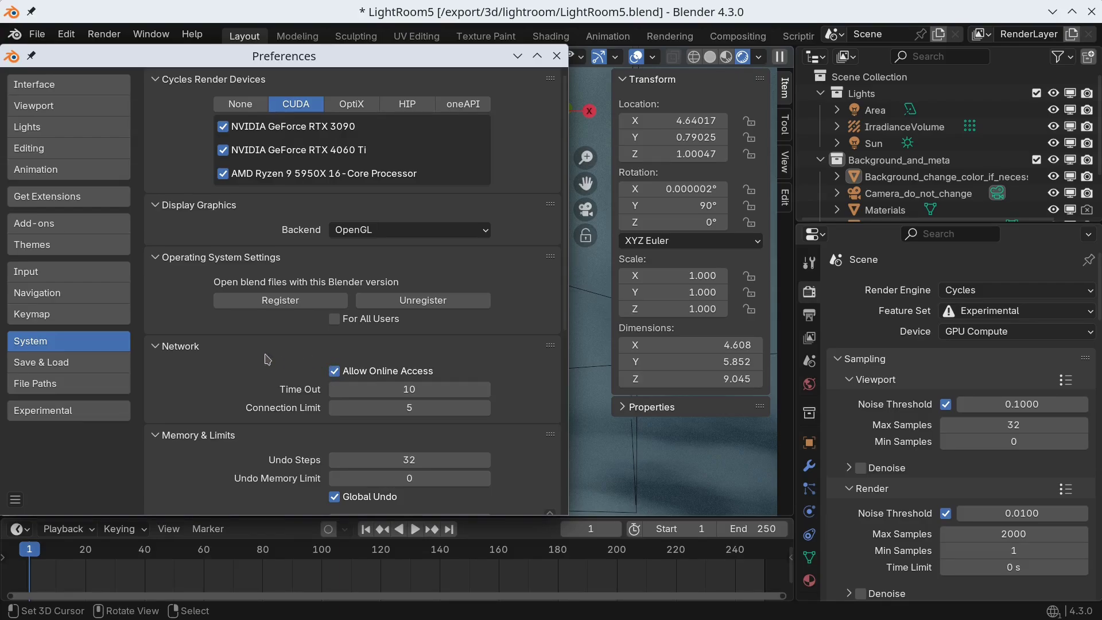
# Step: Search Get Extensions for 'mpfb' and install the MPFB extension
pyautogui.click(63, 198)
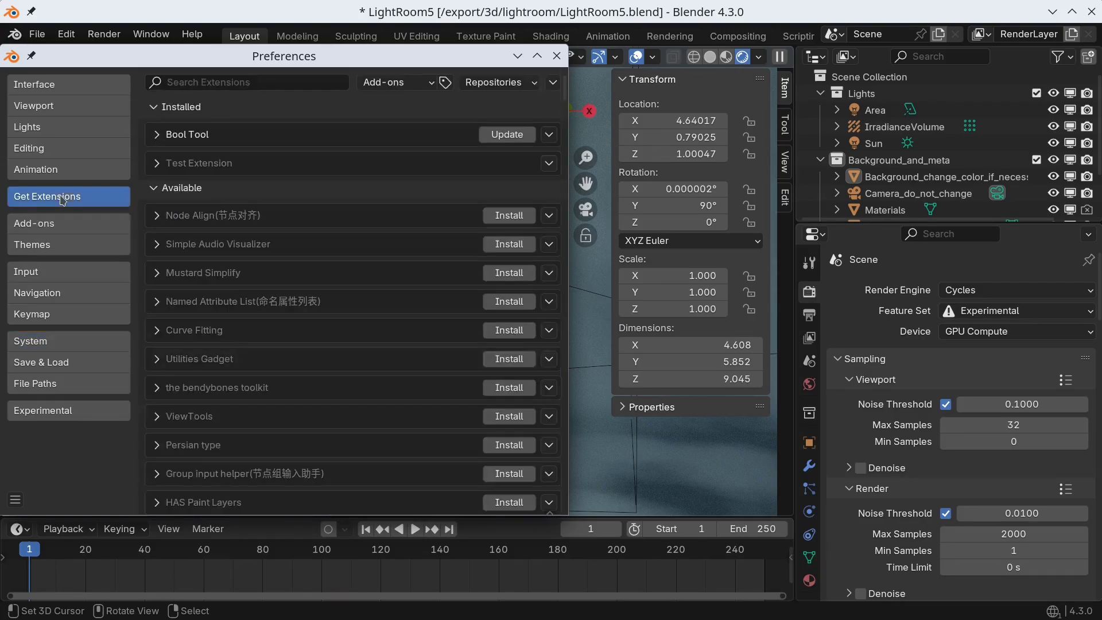
pyautogui.click(245, 79)
pyautogui.write('mpfb')
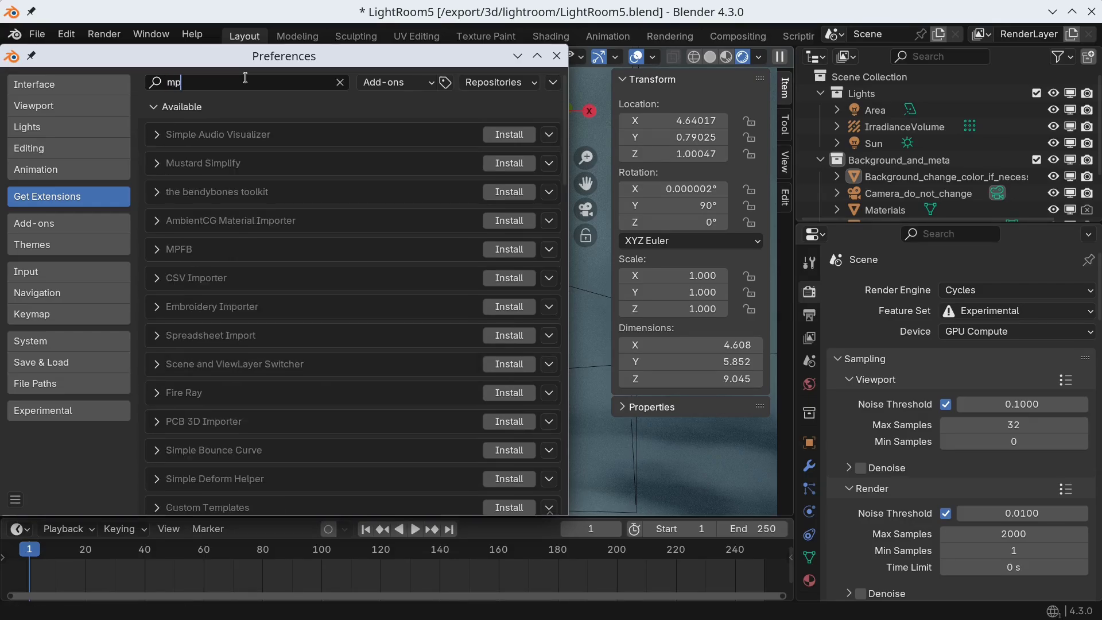
pyautogui.click(513, 141)
pyautogui.click(509, 136)
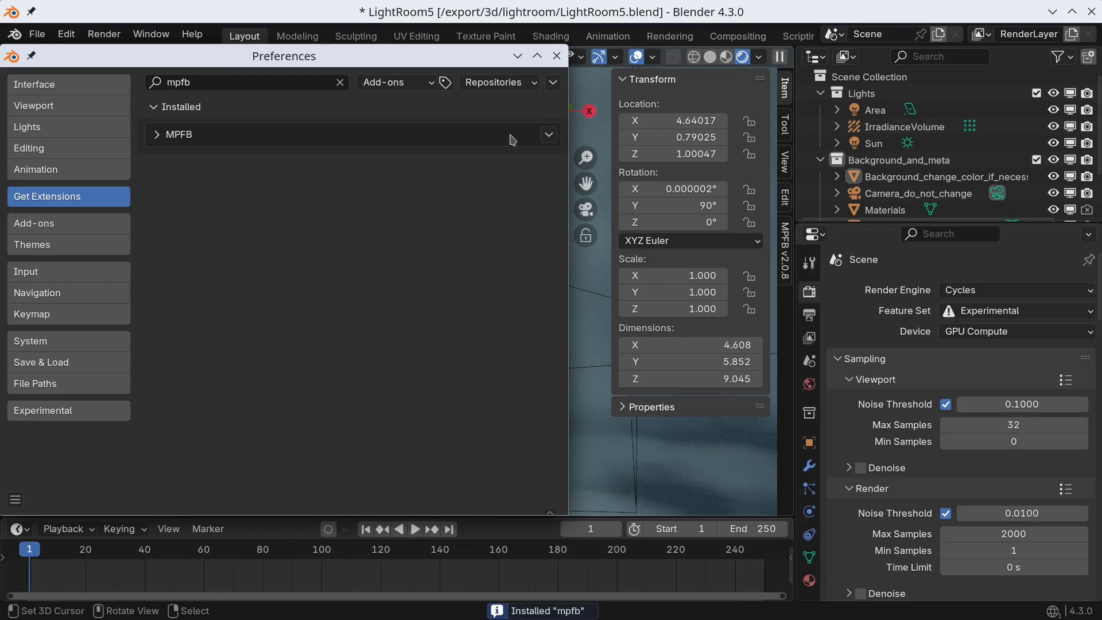
# Step: Find the MPFB add-on and set its user data path to an mpfb-data folder on the Desktop
pyautogui.click(48, 224)
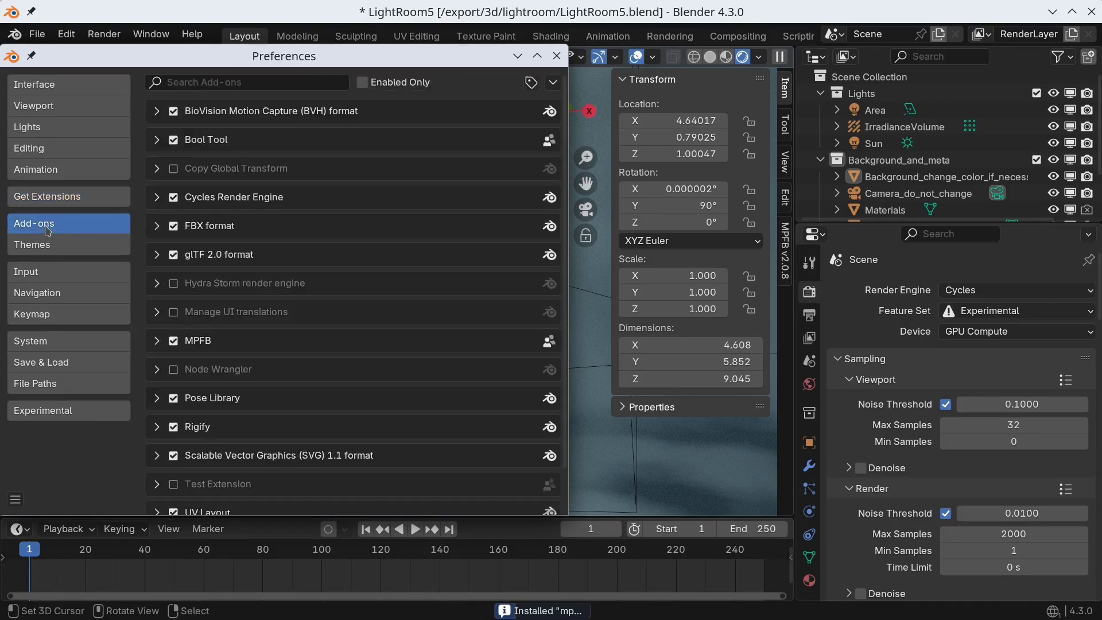
pyautogui.click(267, 83)
pyautogui.write('mpfb')
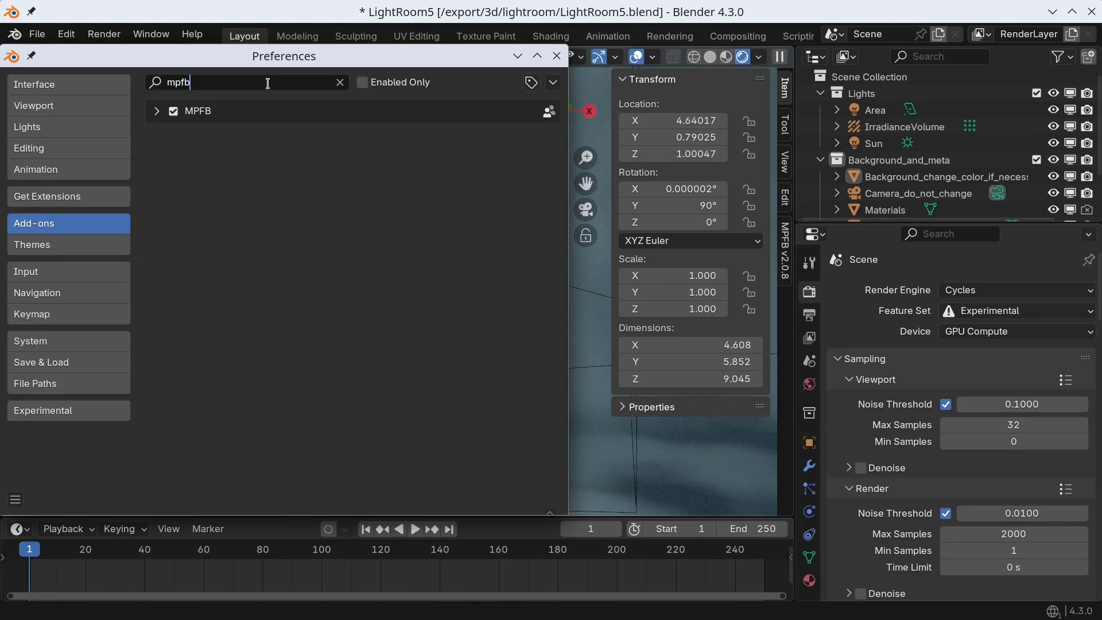
pyautogui.click(157, 113)
pyautogui.click(157, 112)
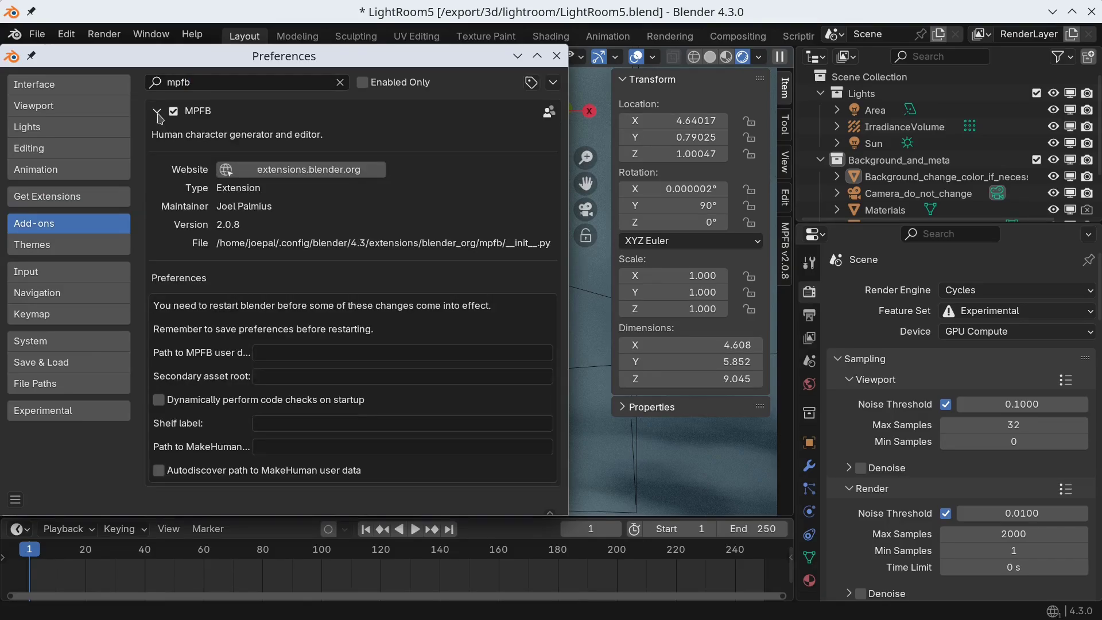
pyautogui.click(325, 352)
pyautogui.write('c:\\users\\joepal\\Desktop\\mpfb-data')
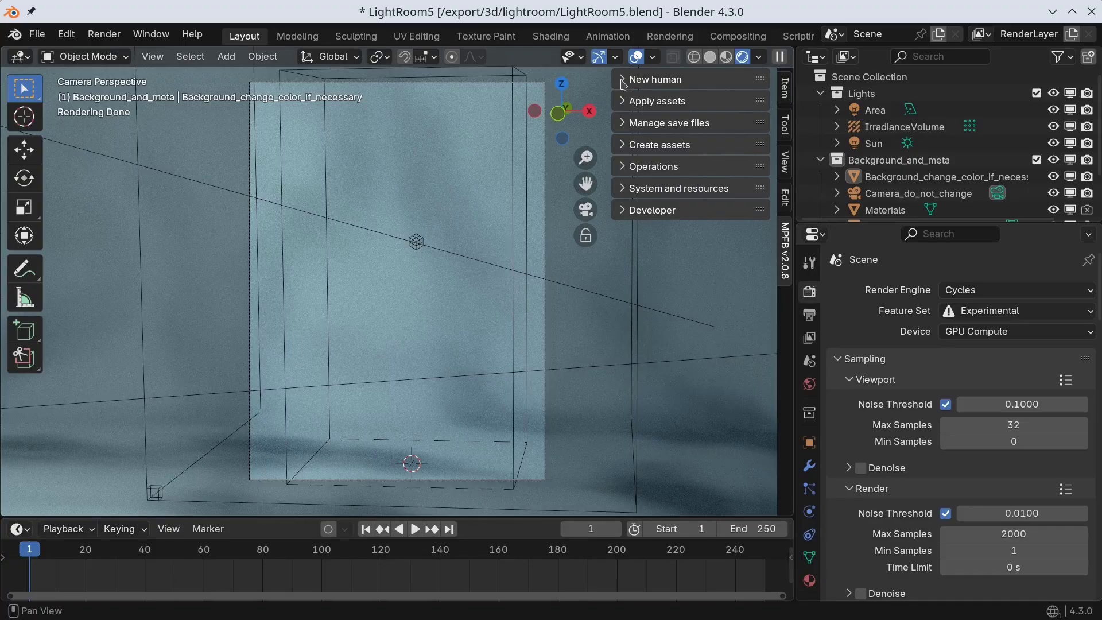
# Step: Open the Asset packs link under MPFB's System and resources > Web resources
pyautogui.click(625, 189)
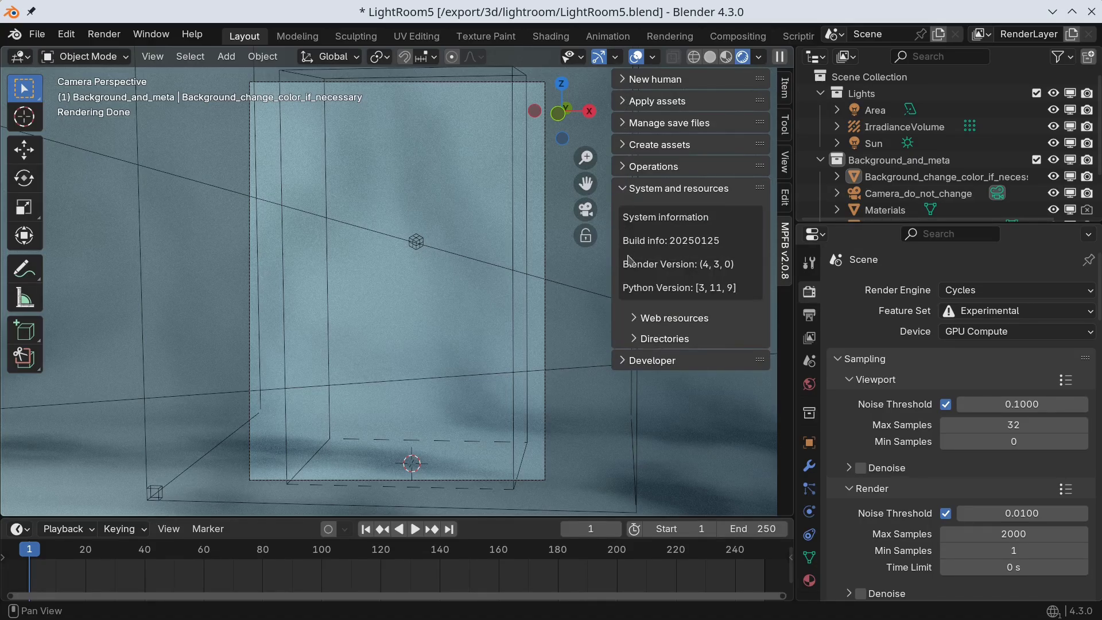
pyautogui.click(636, 319)
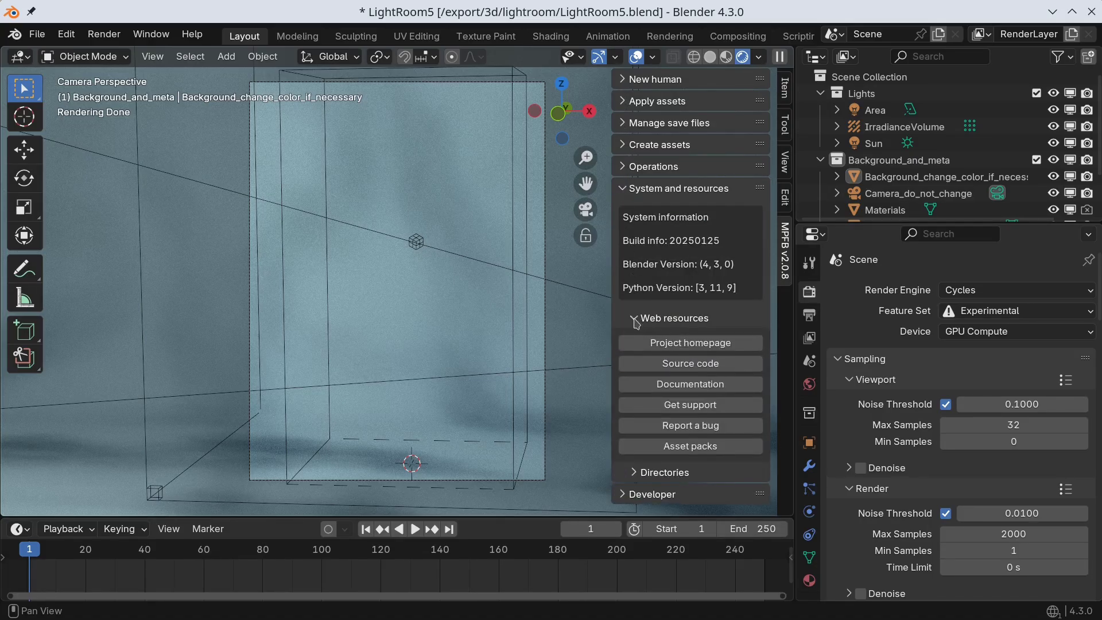
pyautogui.click(715, 446)
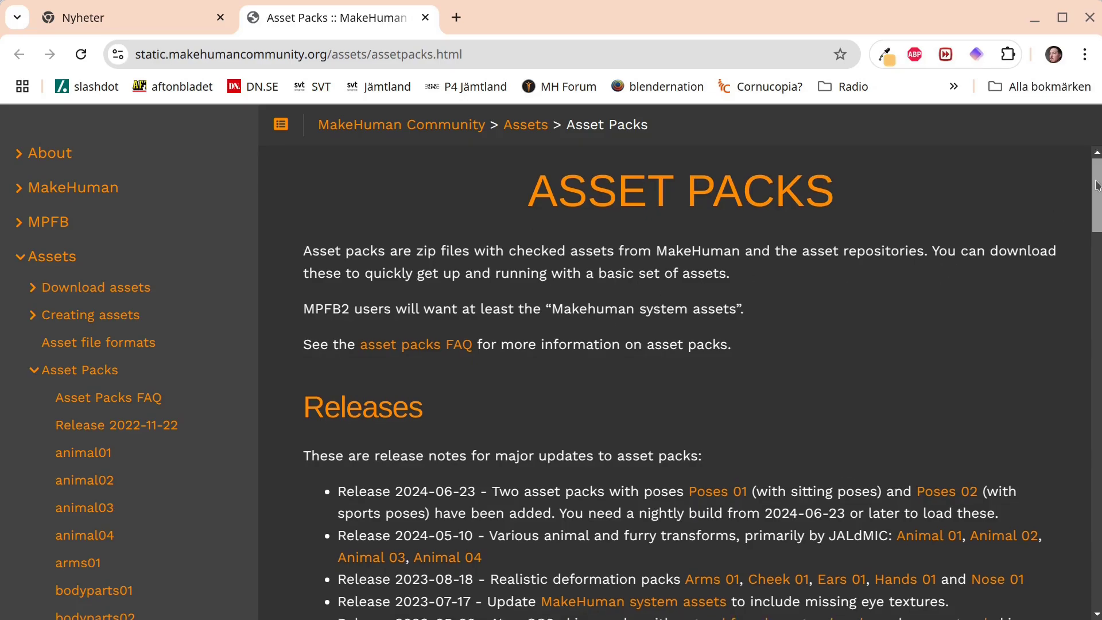
# Step: Download the MakeHuman system assets pack zip from its mirror1 link
pyautogui.moveTo(1096, 185); pyautogui.dragTo(1096, 286)
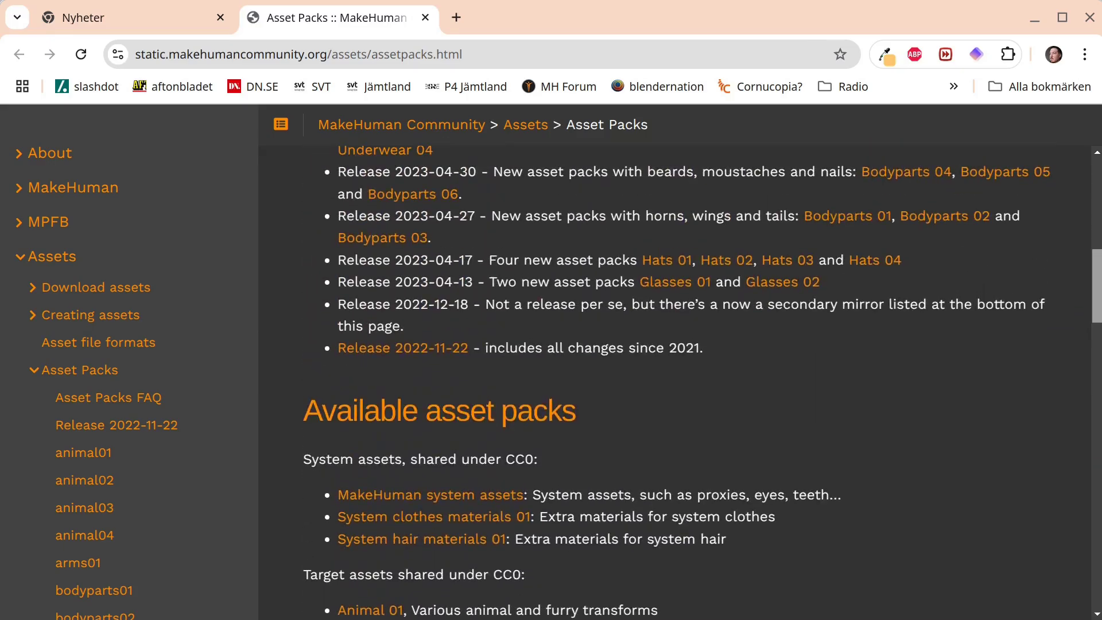
pyautogui.click(433, 497)
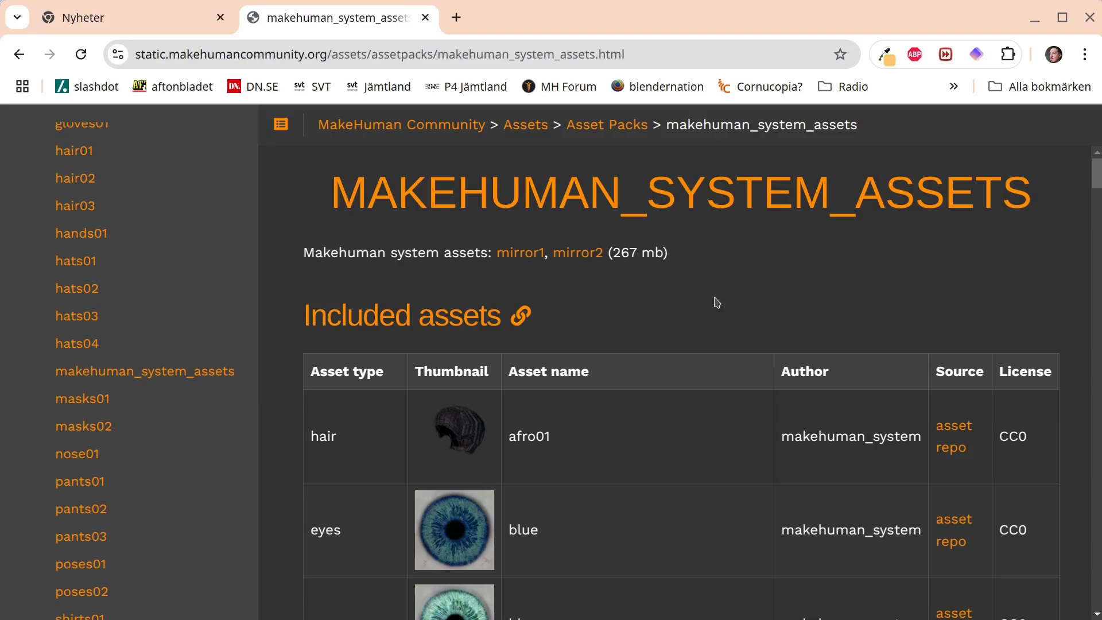
pyautogui.click(535, 255)
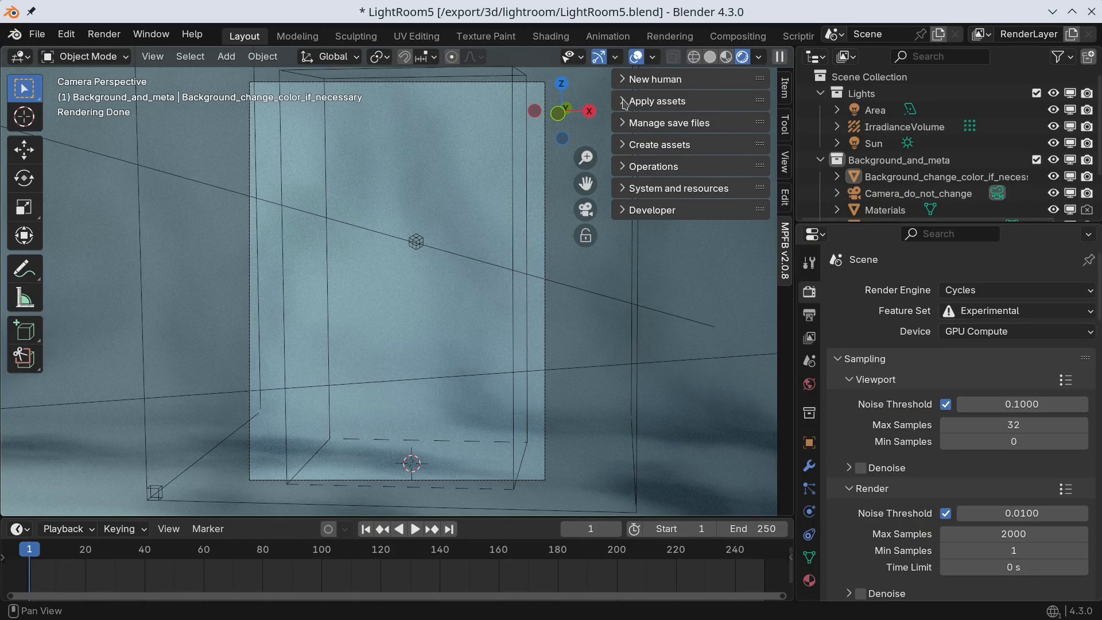
# Step: Load makehuman_system_assets_cc0.zip from Downloads via MPFB Library Settings' Load pack from zip file
pyautogui.click(626, 102)
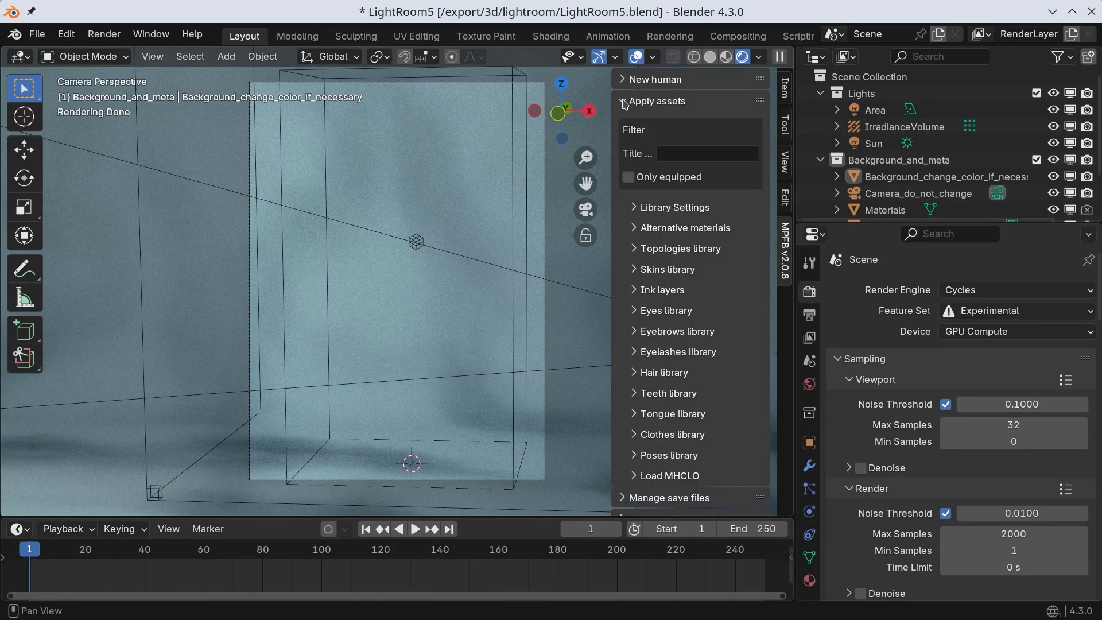
pyautogui.click(633, 208)
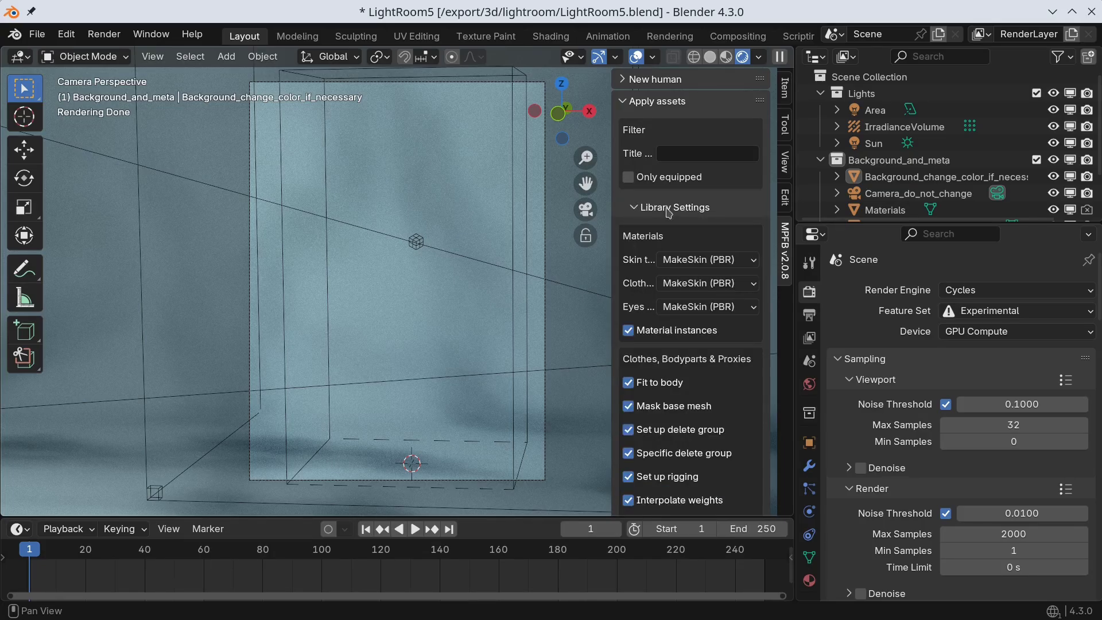
pyautogui.scroll(-5, 701, 214)
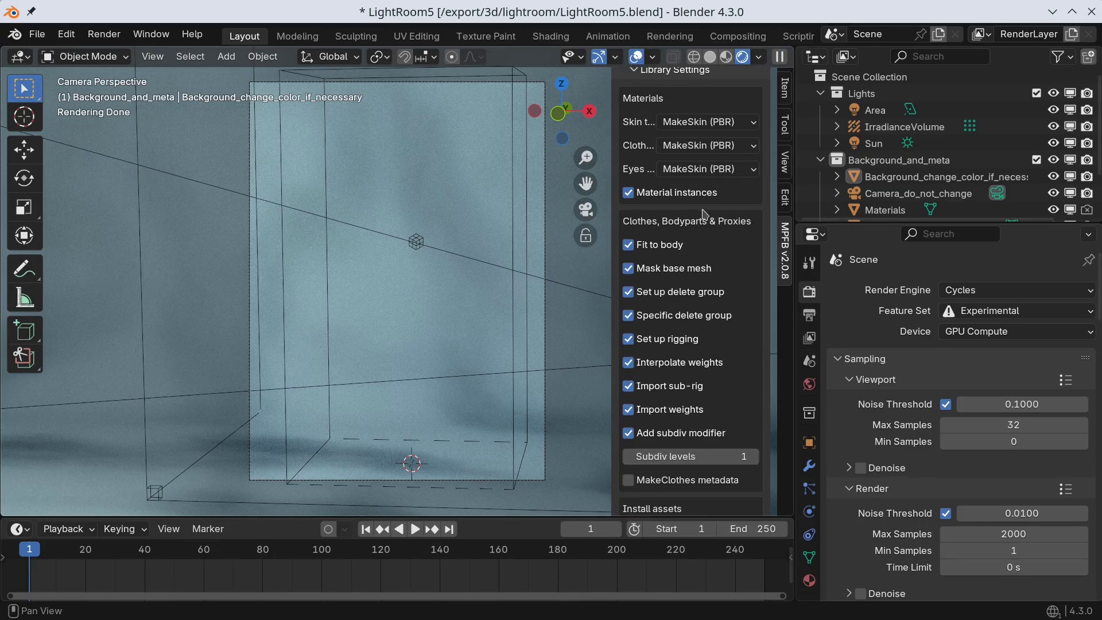
pyautogui.scroll(-7, 703, 214)
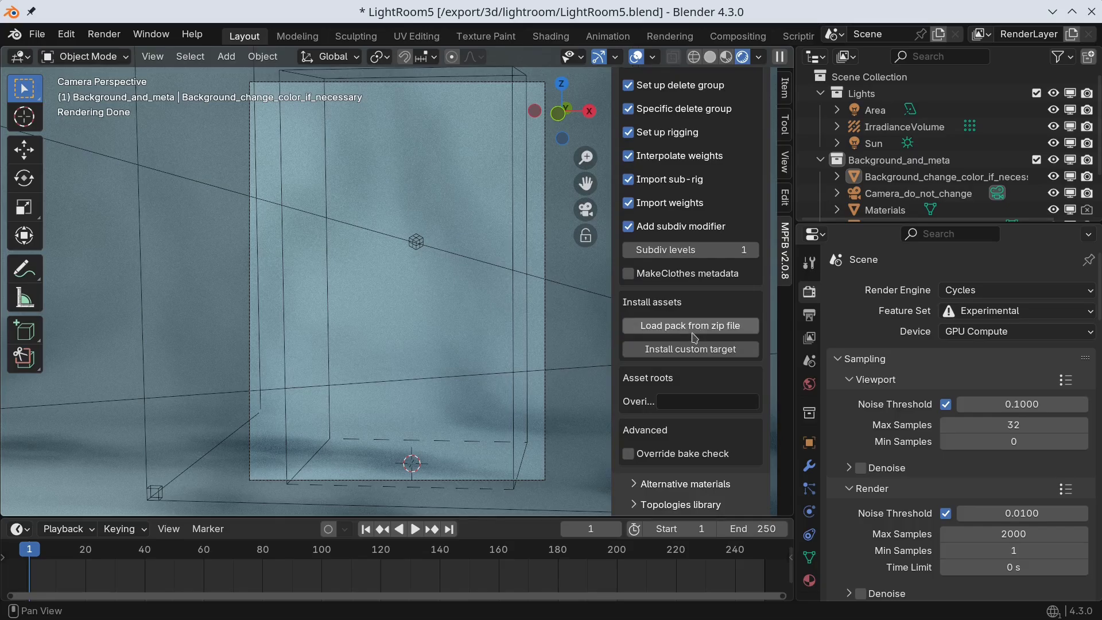
pyautogui.click(693, 330)
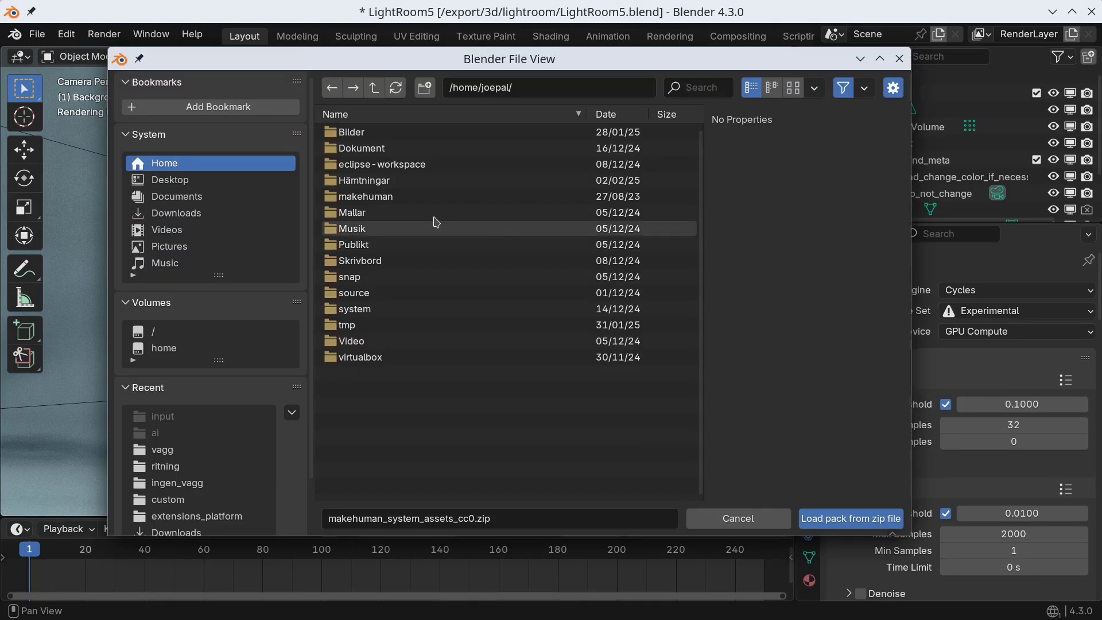
pyautogui.click(190, 212)
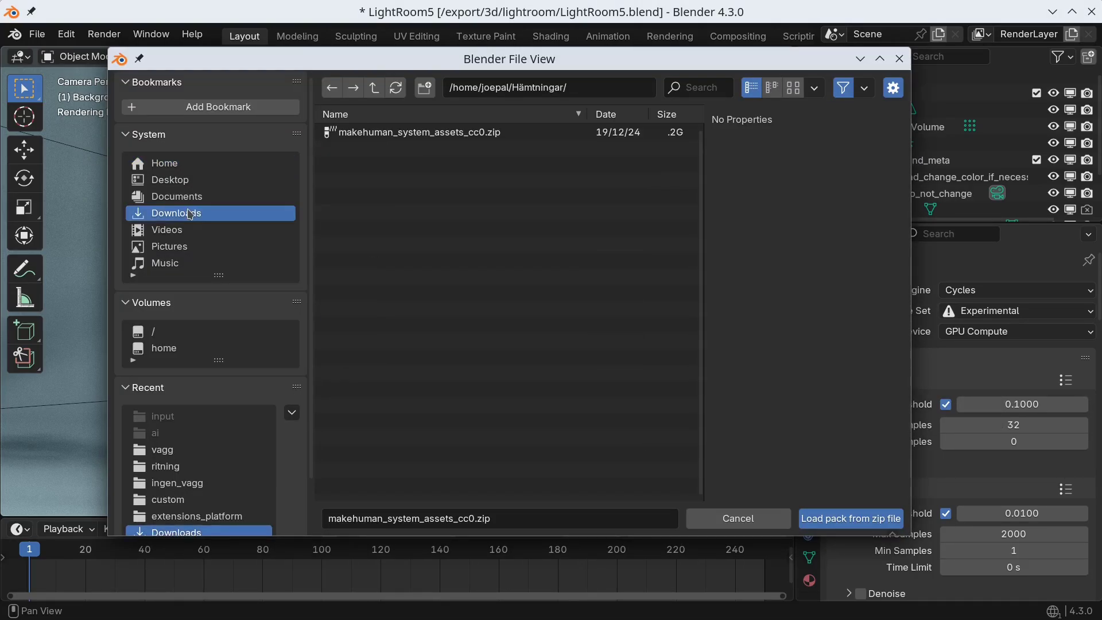
pyautogui.click(423, 134)
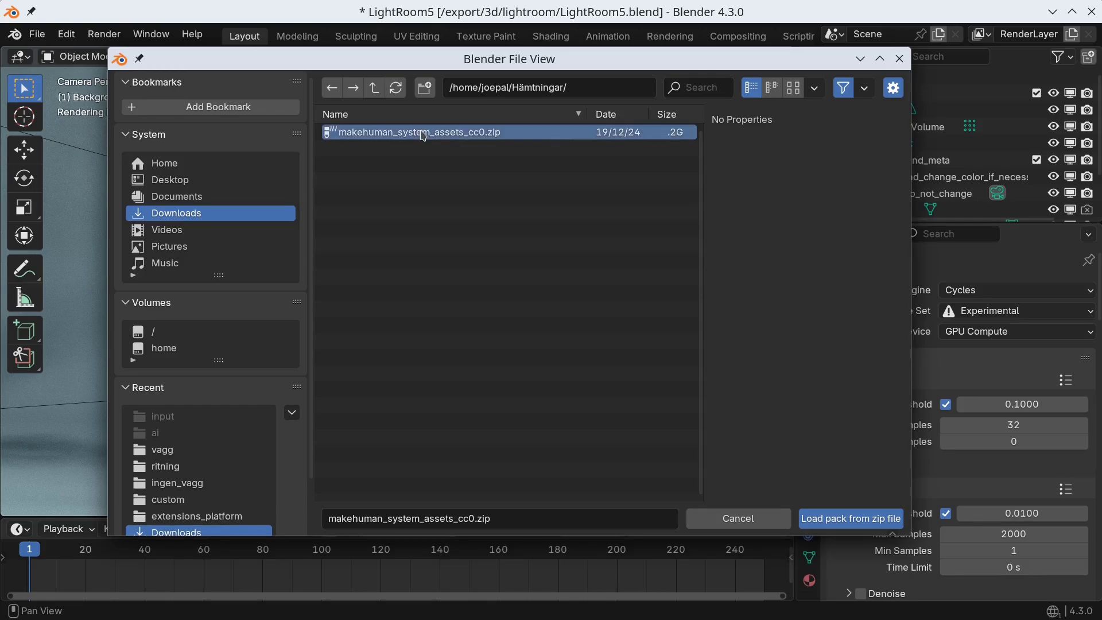
pyautogui.click(852, 518)
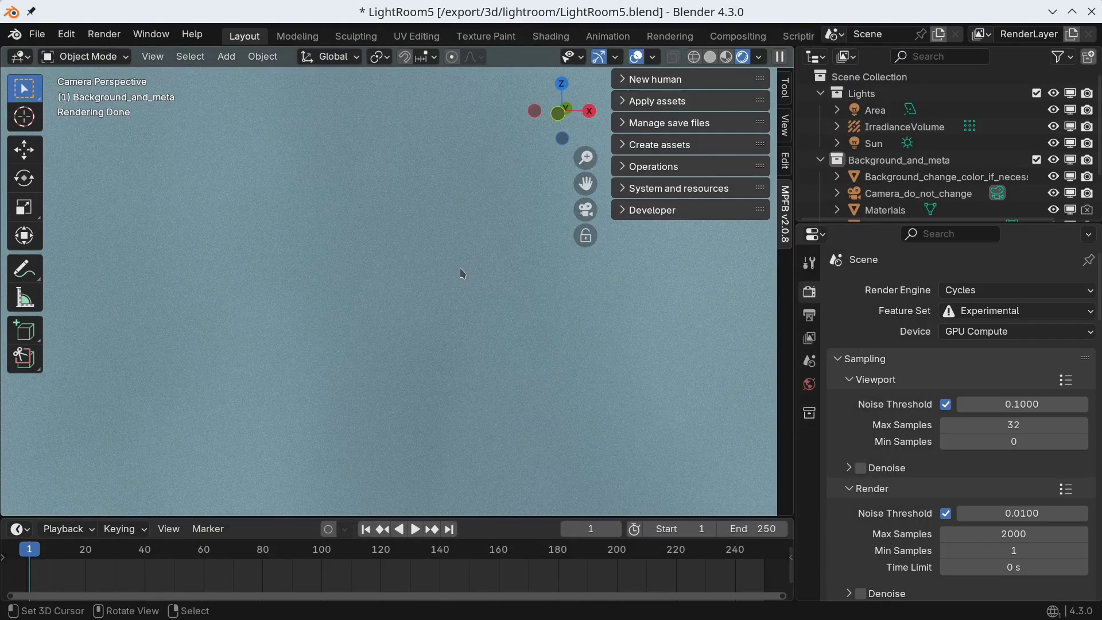
# Step: Create a male human from scratch with Race set to Caucasian
pyautogui.click(625, 79)
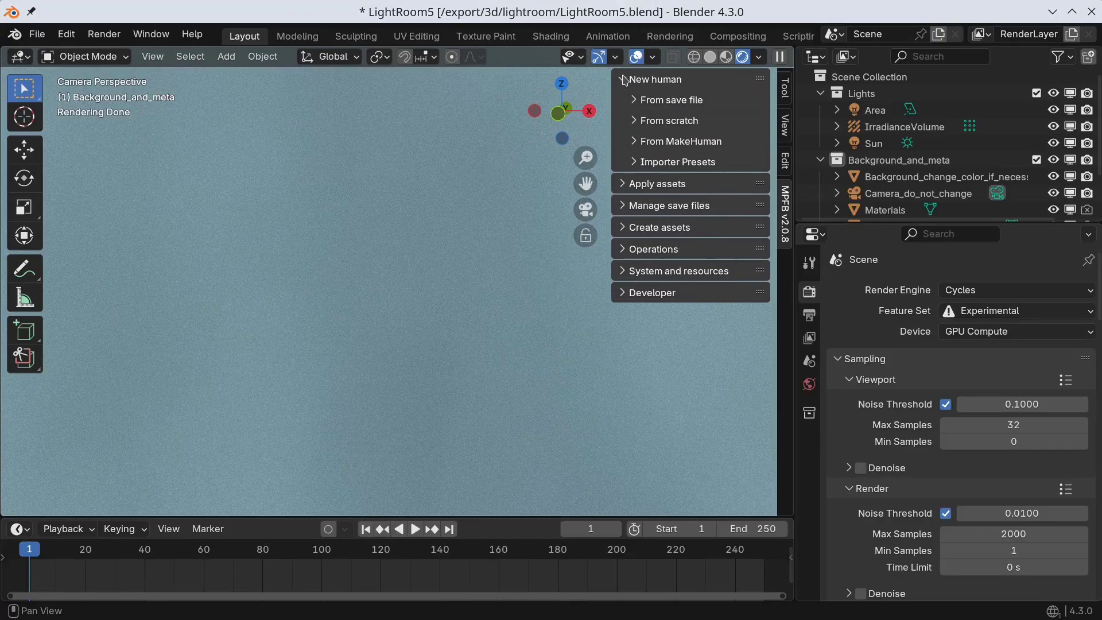
pyautogui.click(635, 122)
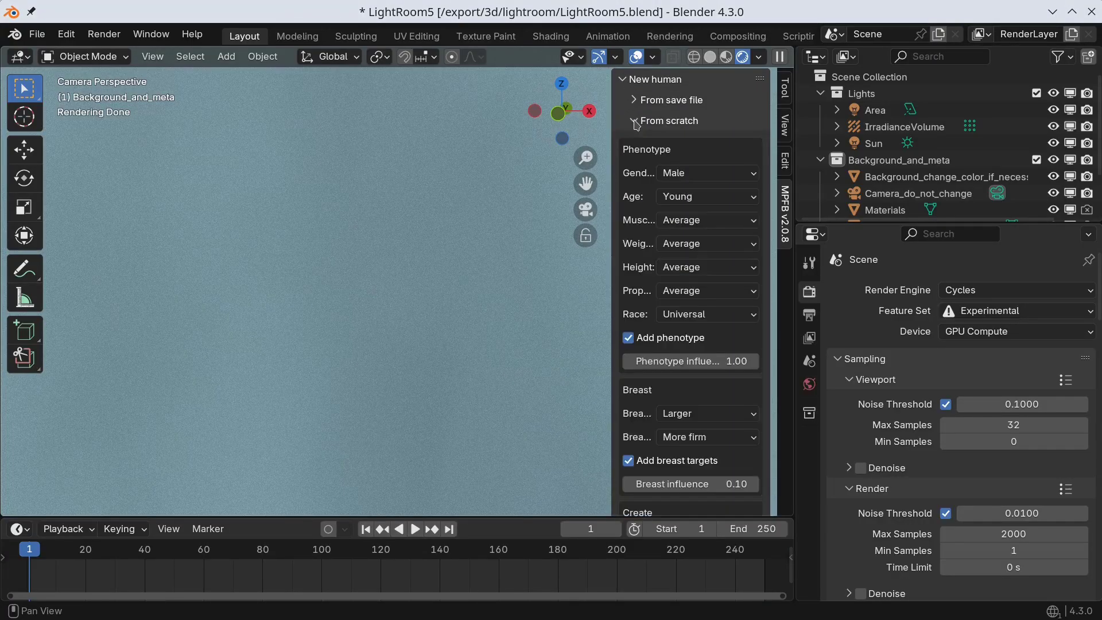
pyautogui.click(728, 174)
pyautogui.click(727, 219)
pyautogui.click(712, 318)
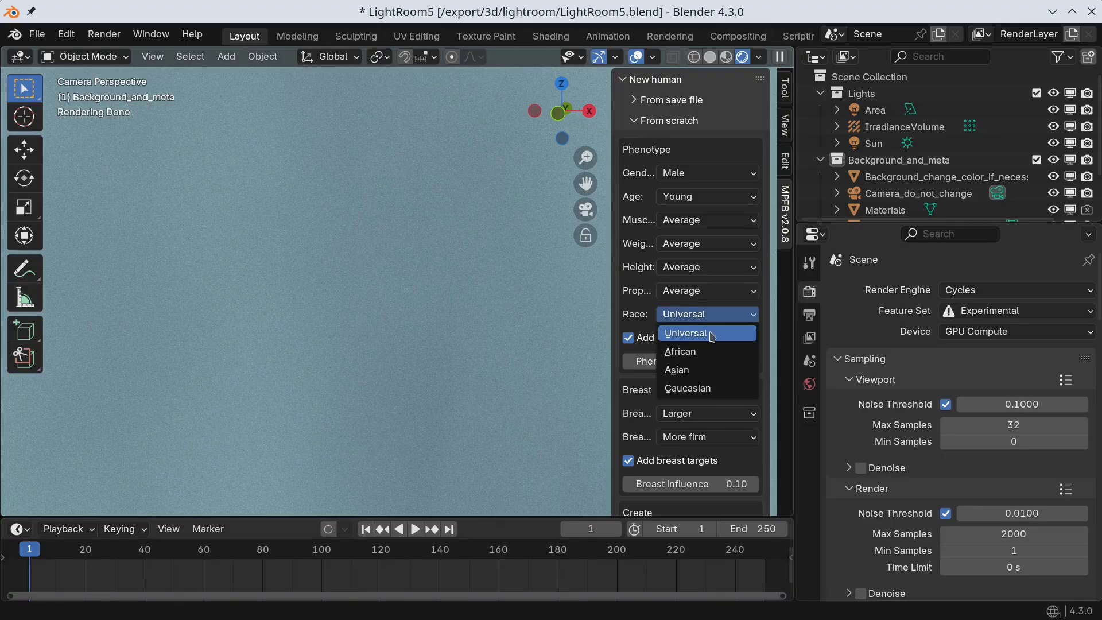
pyautogui.click(711, 388)
pyautogui.scroll(-2, 725, 257)
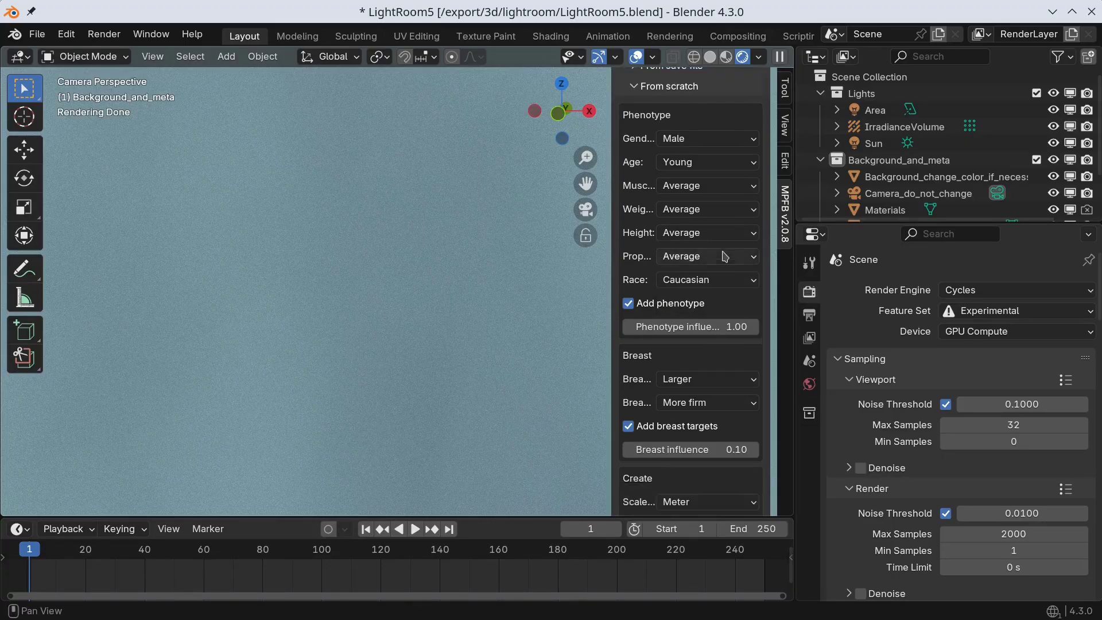
pyautogui.scroll(-10, 725, 257)
pyautogui.click(694, 379)
# Step: Set the phenotype Muscle slider to 1.00 and Weight to 0.43
pyautogui.scroll(12, 699, 188)
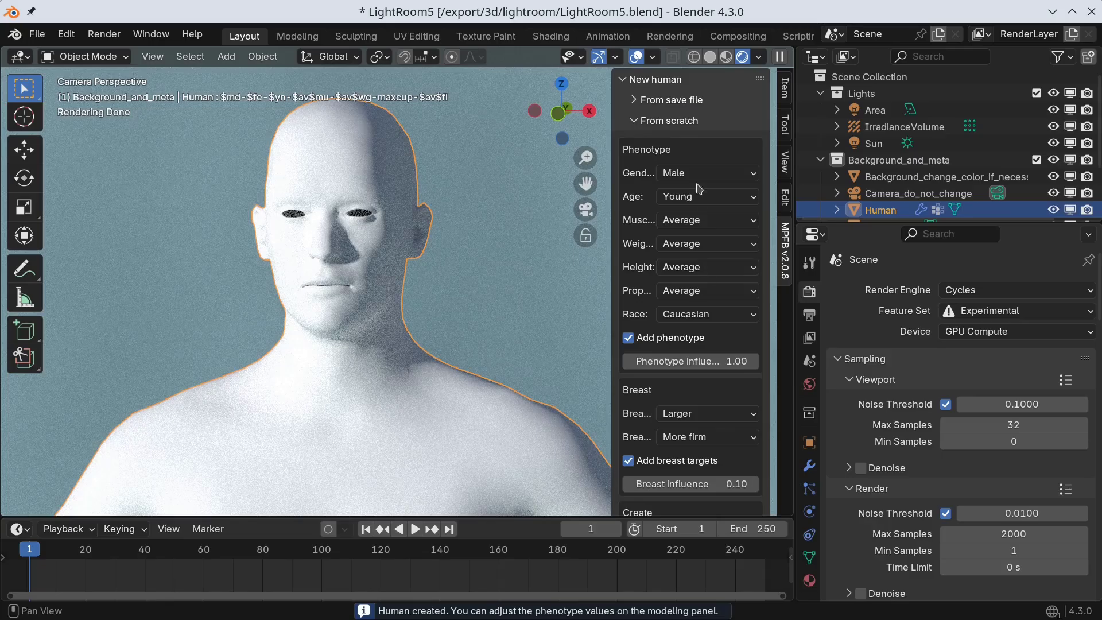
pyautogui.click(634, 120)
pyautogui.click(624, 80)
pyautogui.click(625, 101)
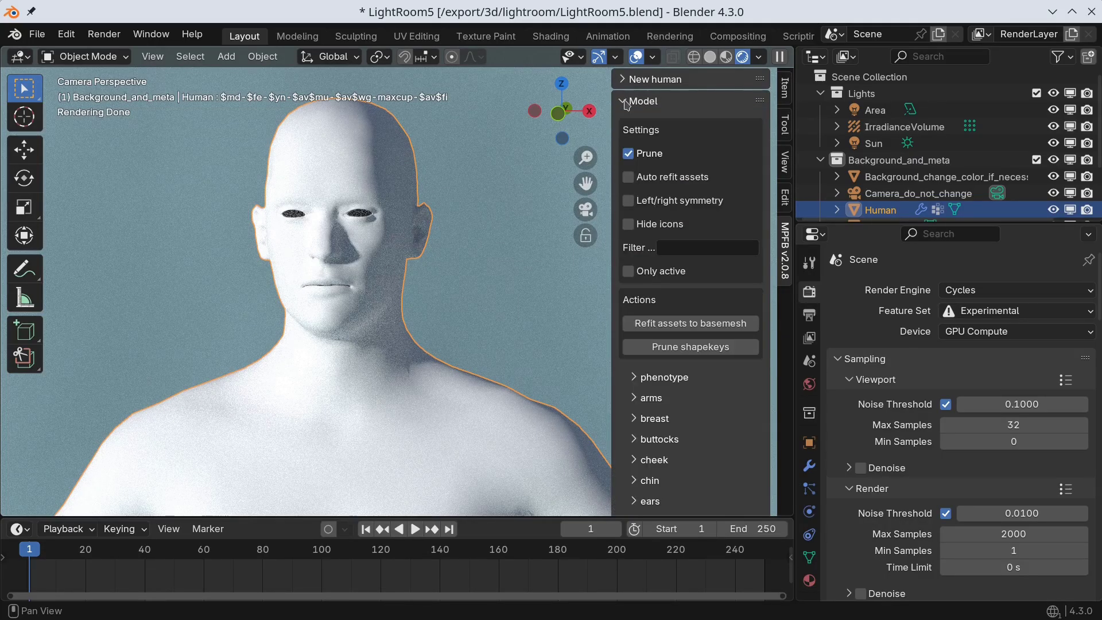
pyautogui.scroll(-8, 679, 195)
pyautogui.click(638, 239)
pyautogui.scroll(-2, 688, 261)
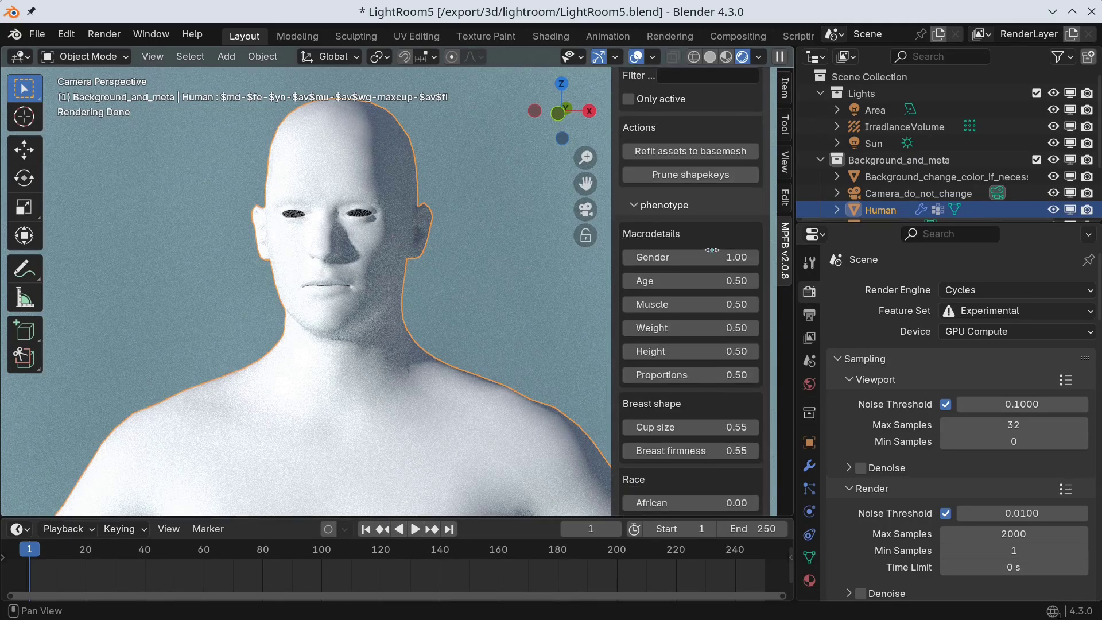
pyautogui.moveTo(711, 304); pyautogui.dragTo(757, 304)
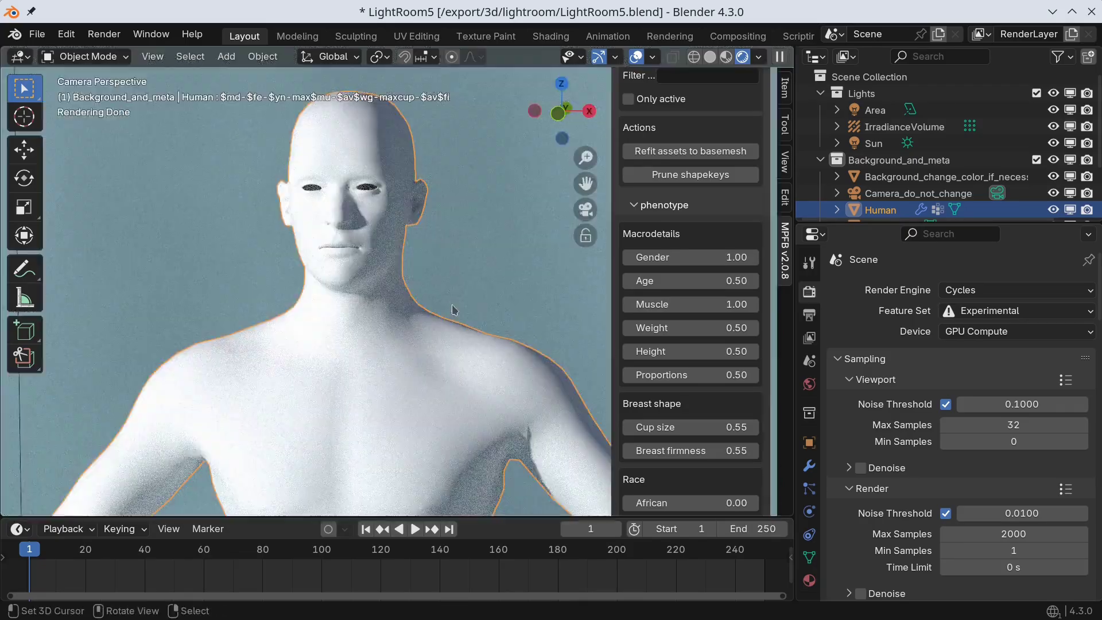
pyautogui.moveTo(647, 327); pyautogui.dragTo(694, 327)
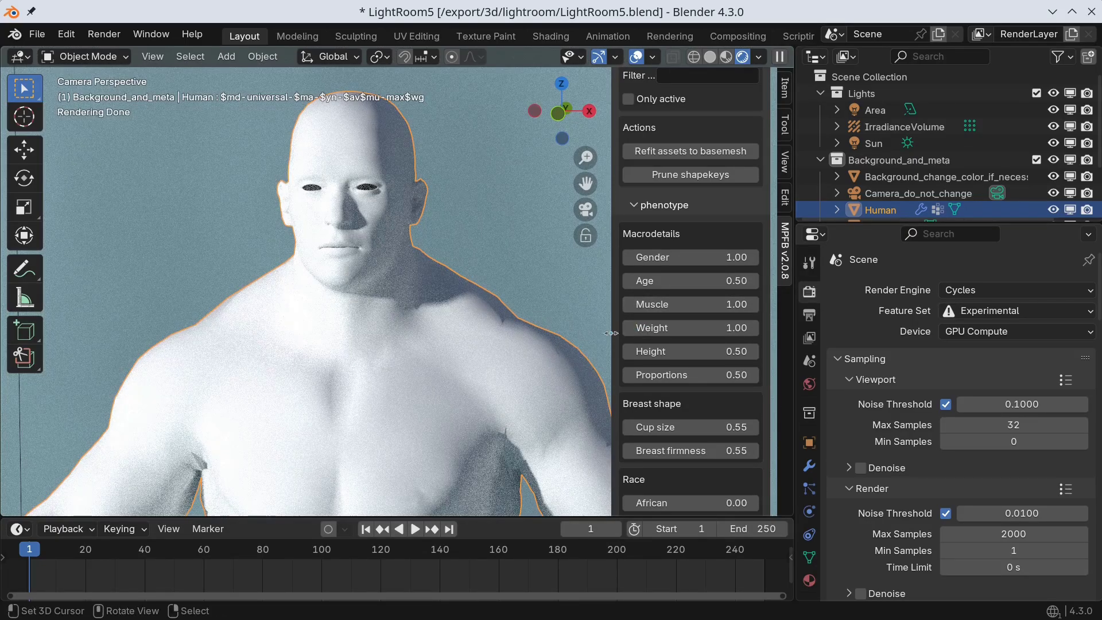
pyautogui.moveTo(724, 329); pyautogui.dragTo(616, 326)
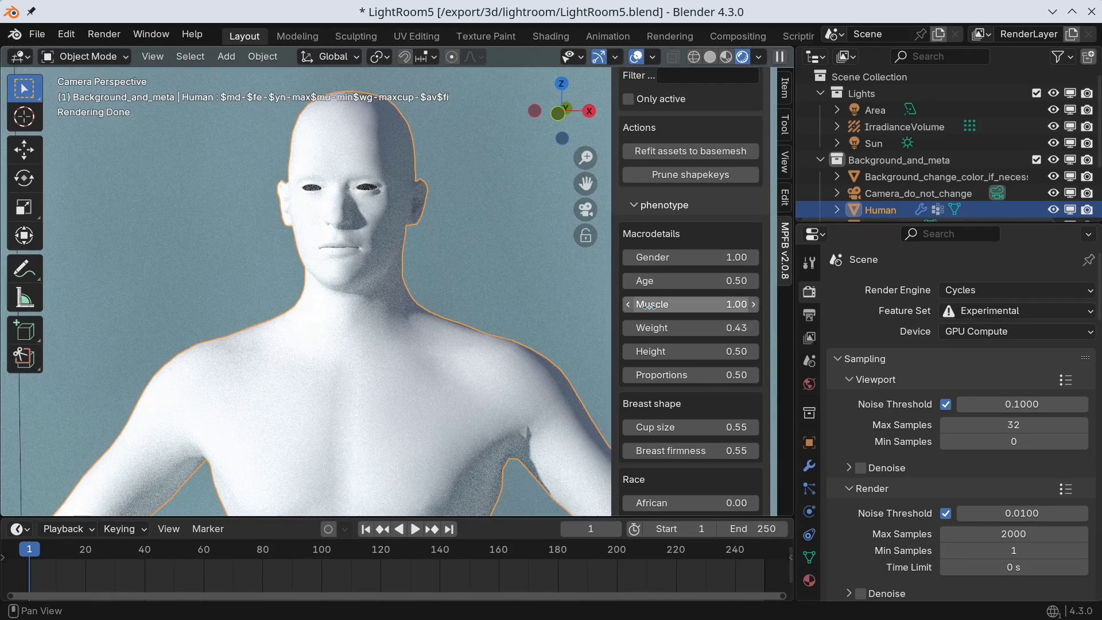
# Step: Set the nose target nose-scale-depth-decr-incr to 1.00, viewing the face close up
pyautogui.click(634, 205)
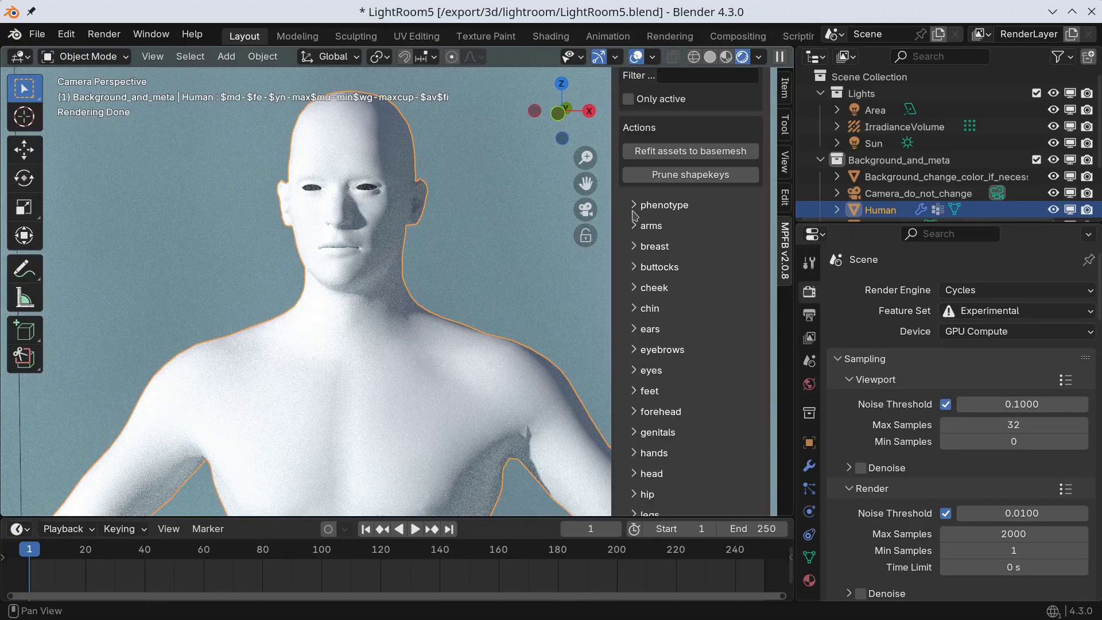
pyautogui.scroll(-10, 689, 287)
pyautogui.click(633, 116)
pyautogui.moveTo(574, 241); pyautogui.dragTo(447, 265, button='middle')
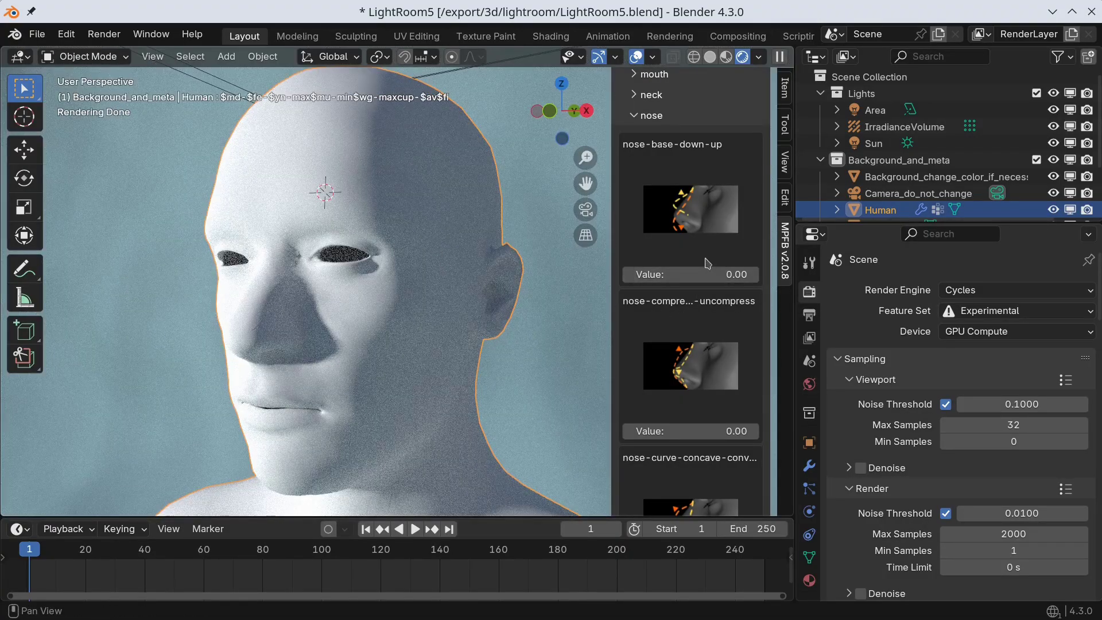
pyautogui.scroll(-15, 710, 261)
pyautogui.scroll(-20, 711, 220)
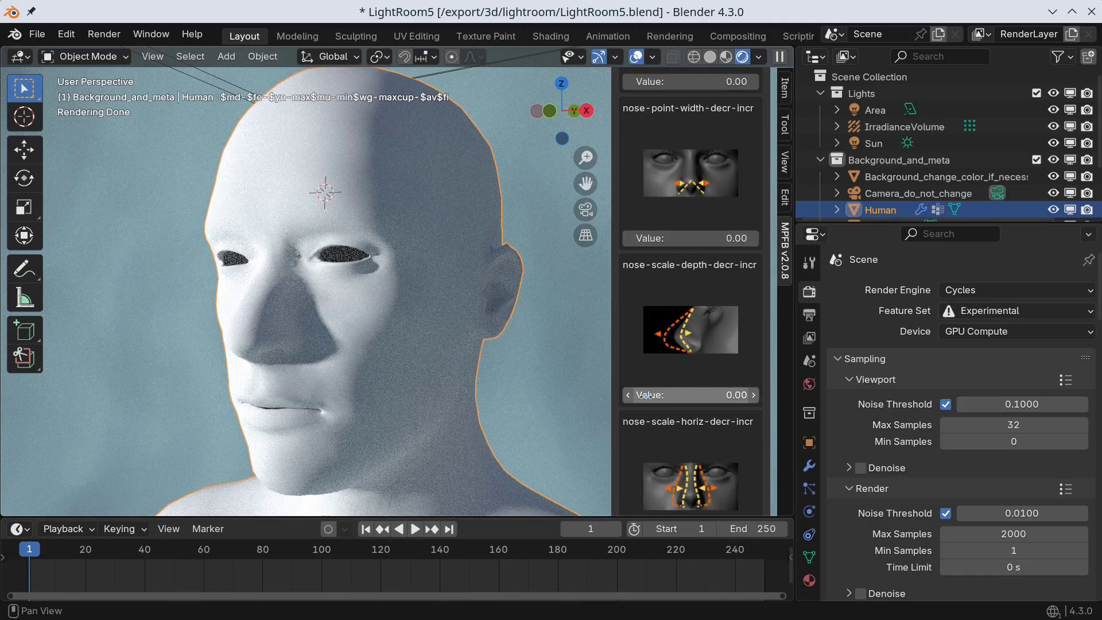
pyautogui.moveTo(706, 395); pyautogui.dragTo(746, 395)
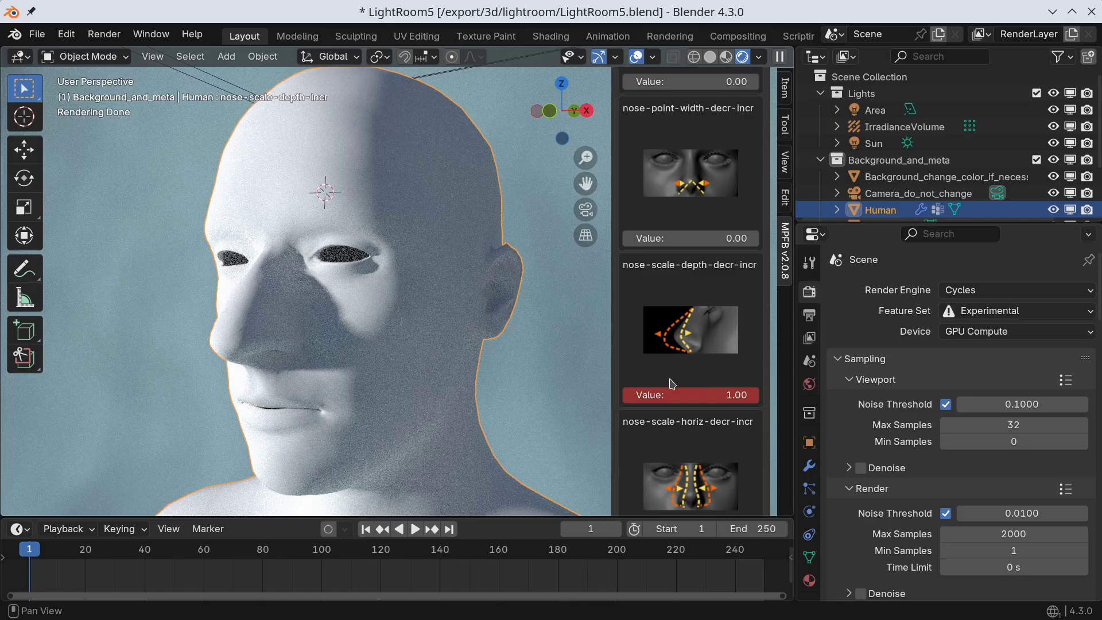
# Step: Load the Middleage caucasian male skin from the MPFB Skins library
pyautogui.scroll(20, 722, 222)
pyautogui.click(624, 107)
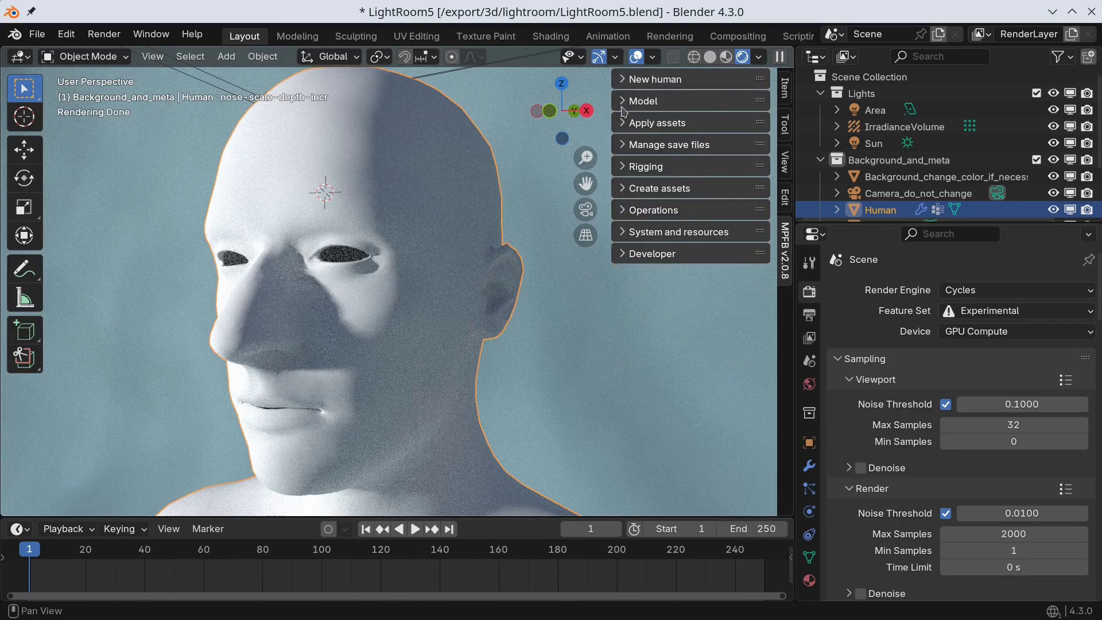
pyautogui.click(624, 126)
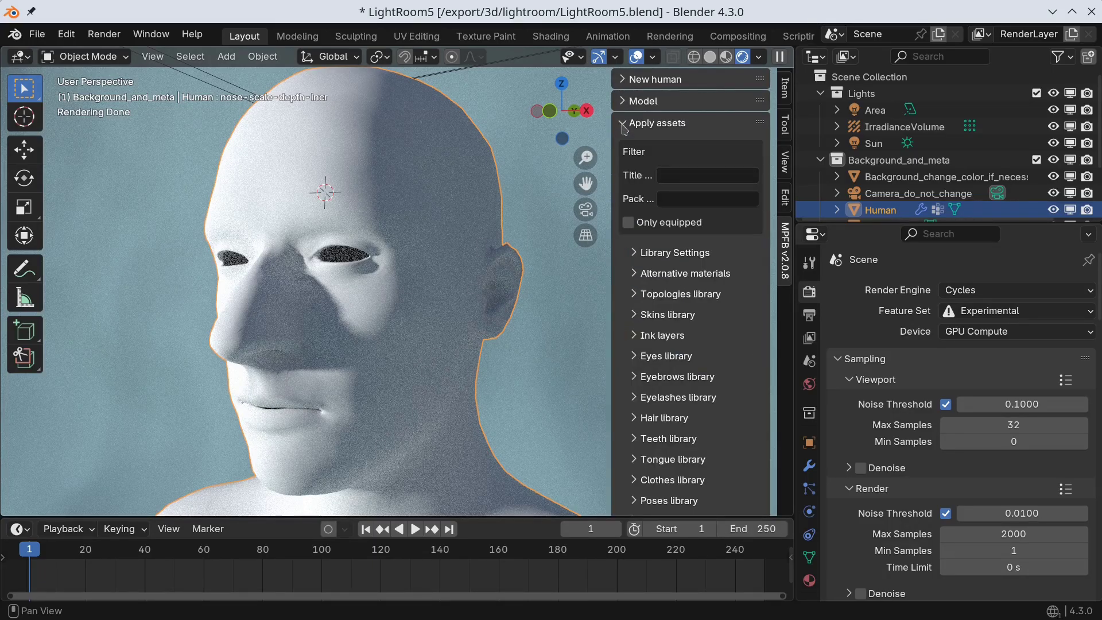
pyautogui.click(637, 316)
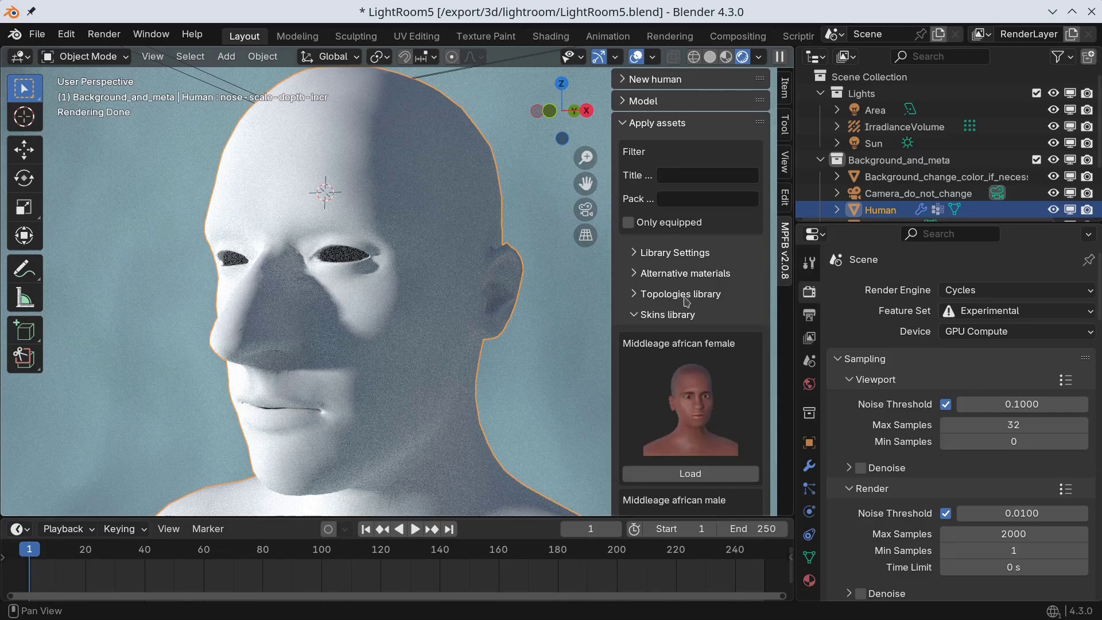
pyautogui.scroll(-12, 695, 295)
pyautogui.scroll(-12, 694, 287)
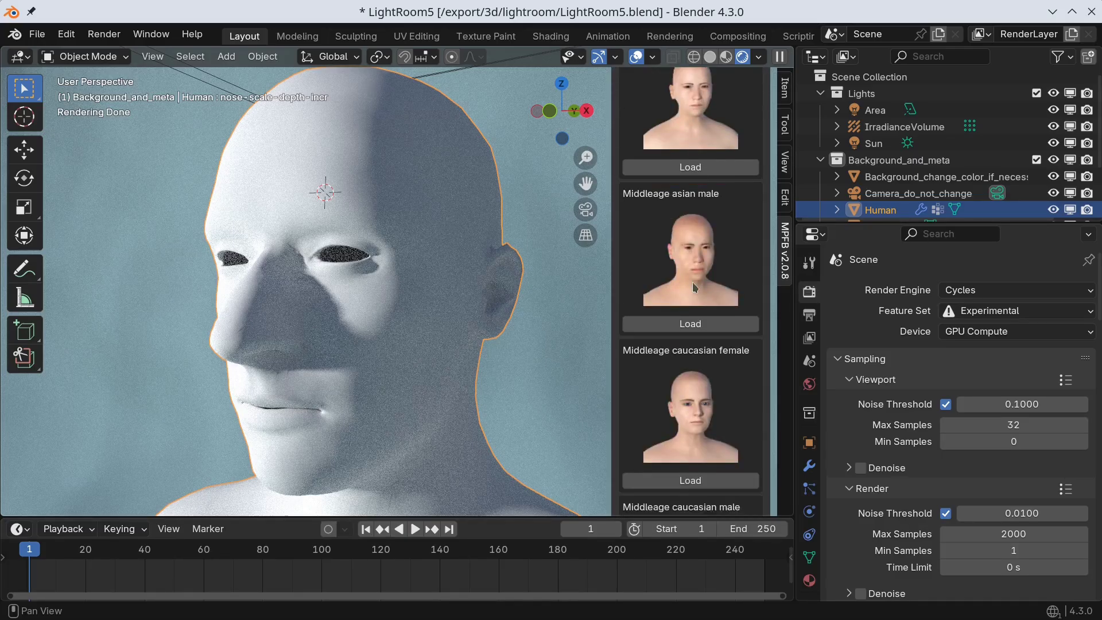
pyautogui.scroll(-5, 699, 270)
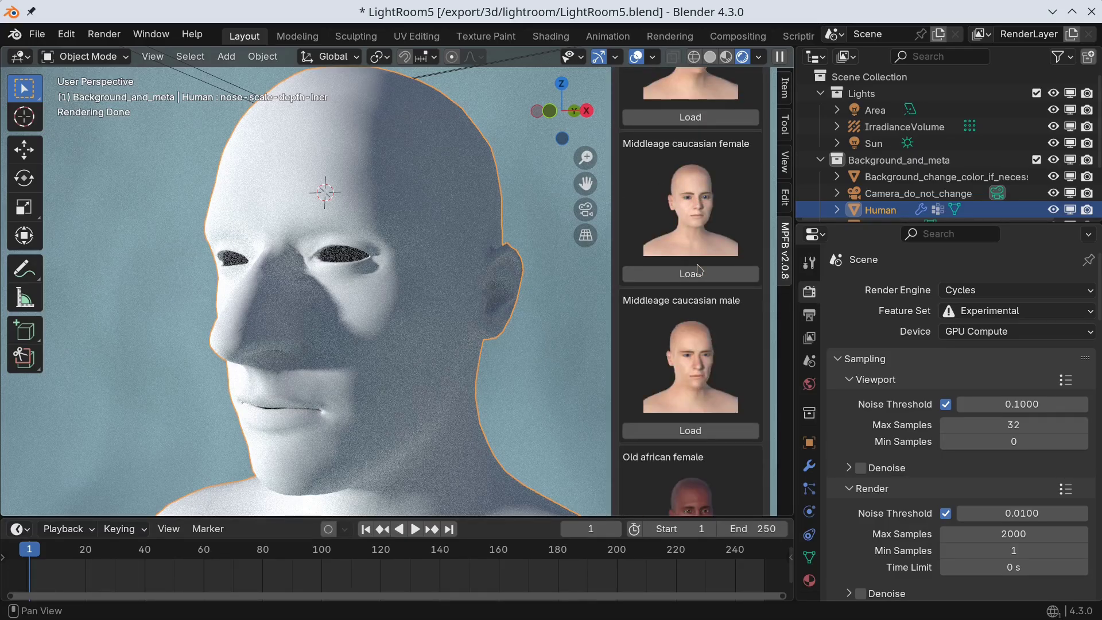
pyautogui.click(689, 396)
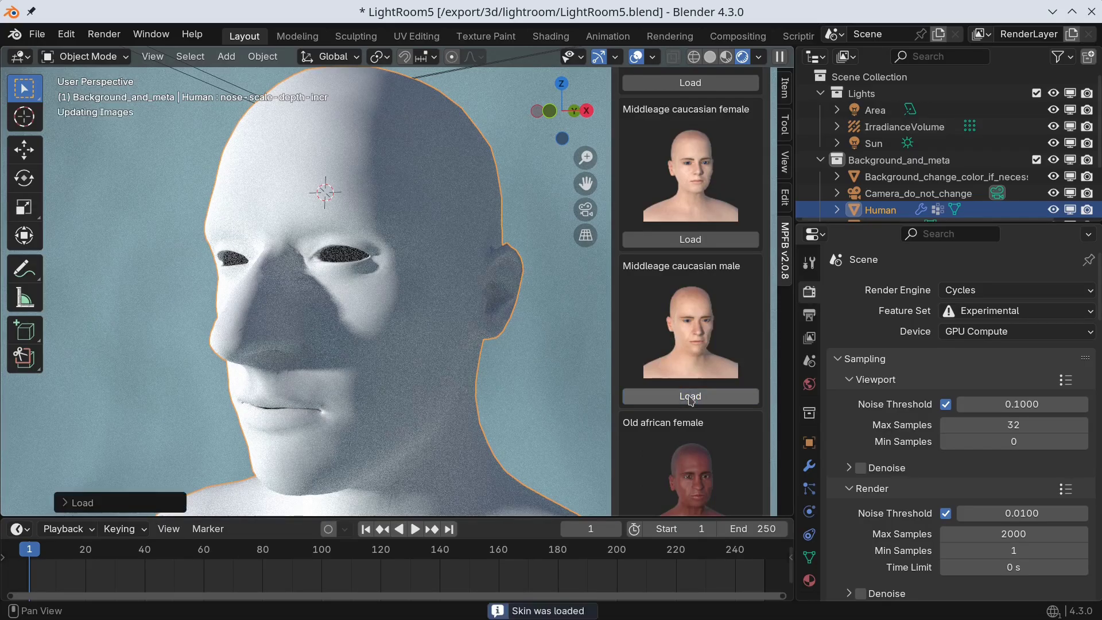
pyautogui.scroll(15, 689, 276)
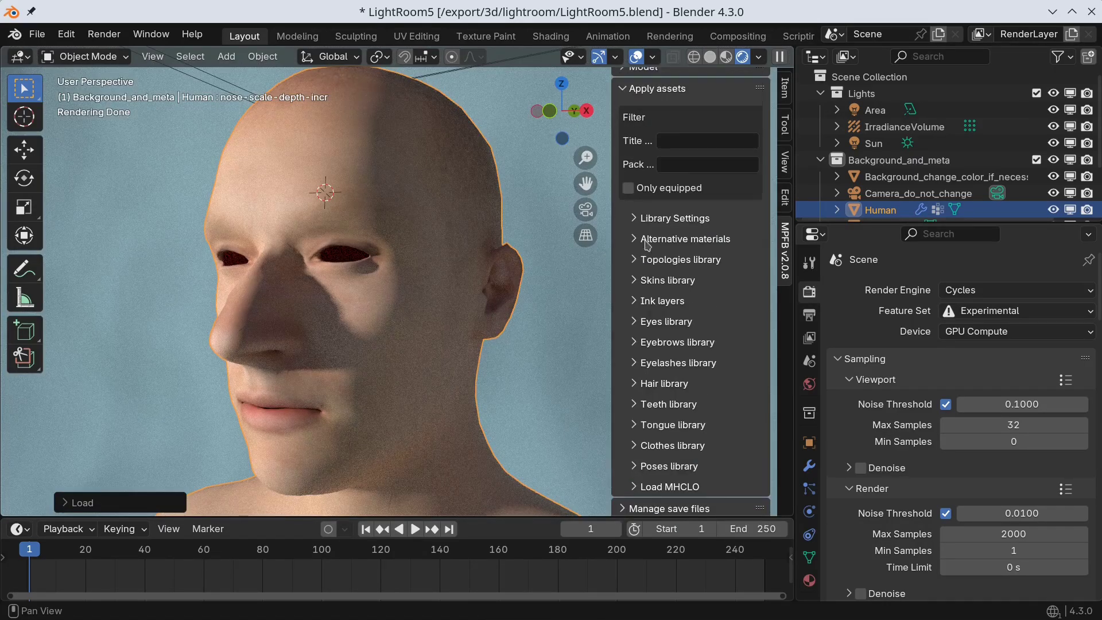
# Step: Add a standard Default (no toes) rig from Rigging > Add rig, then collapse Rigging
pyautogui.click(625, 123)
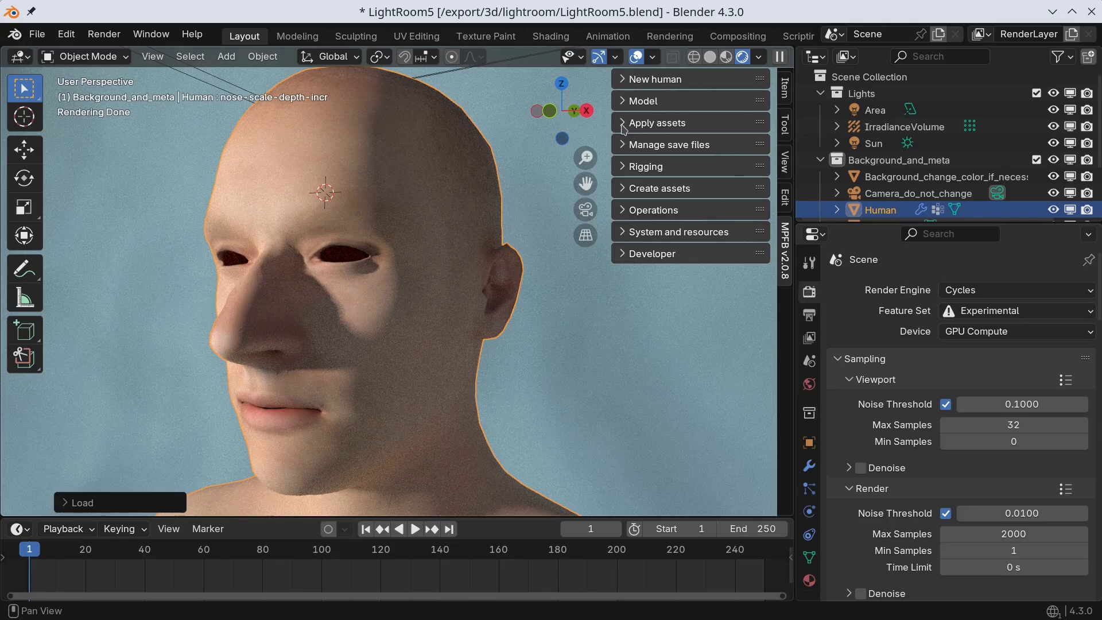
pyautogui.click(624, 167)
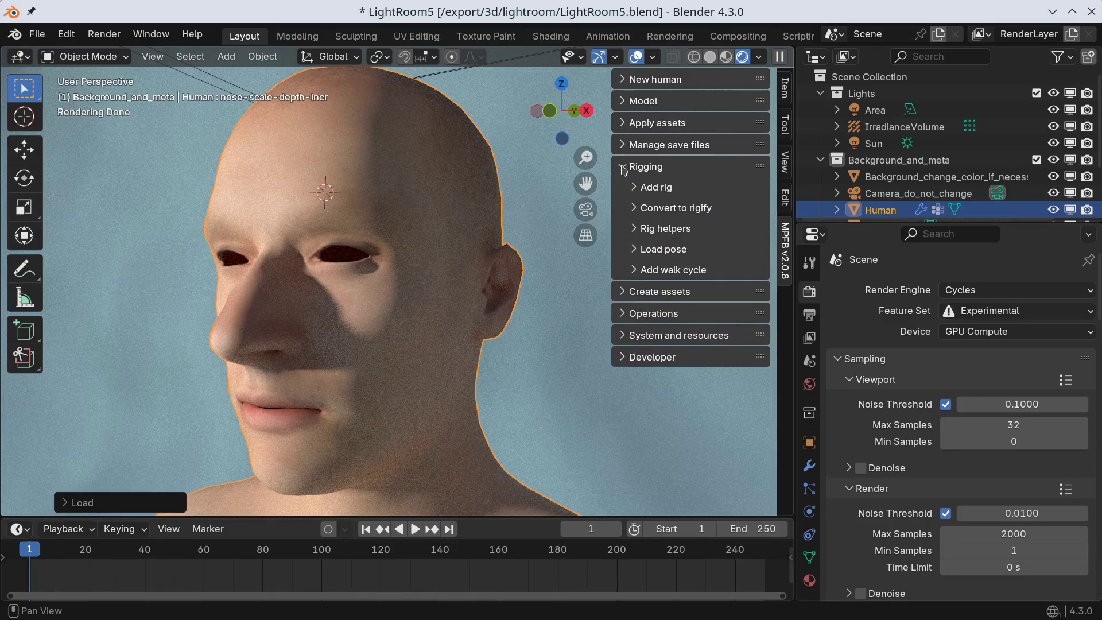
pyautogui.click(638, 187)
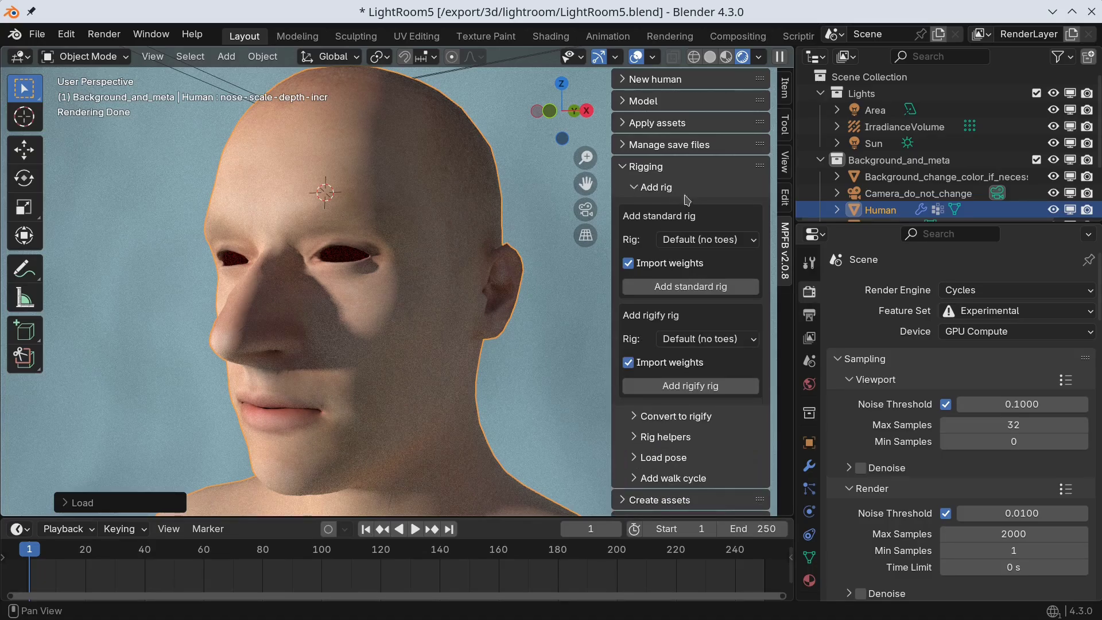
pyautogui.click(690, 287)
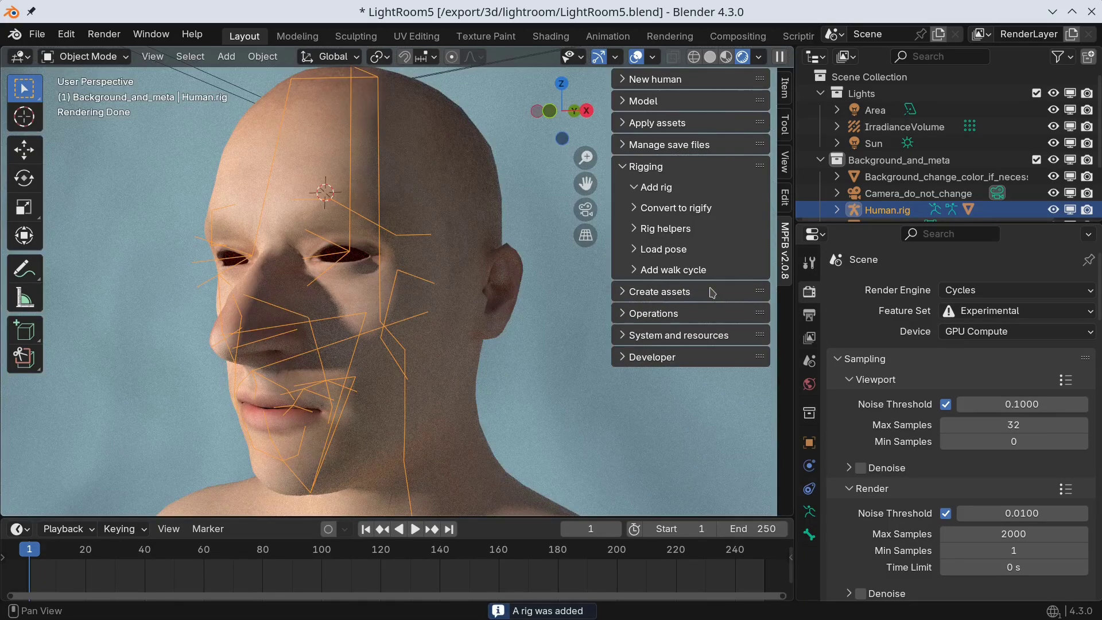
pyautogui.click(637, 167)
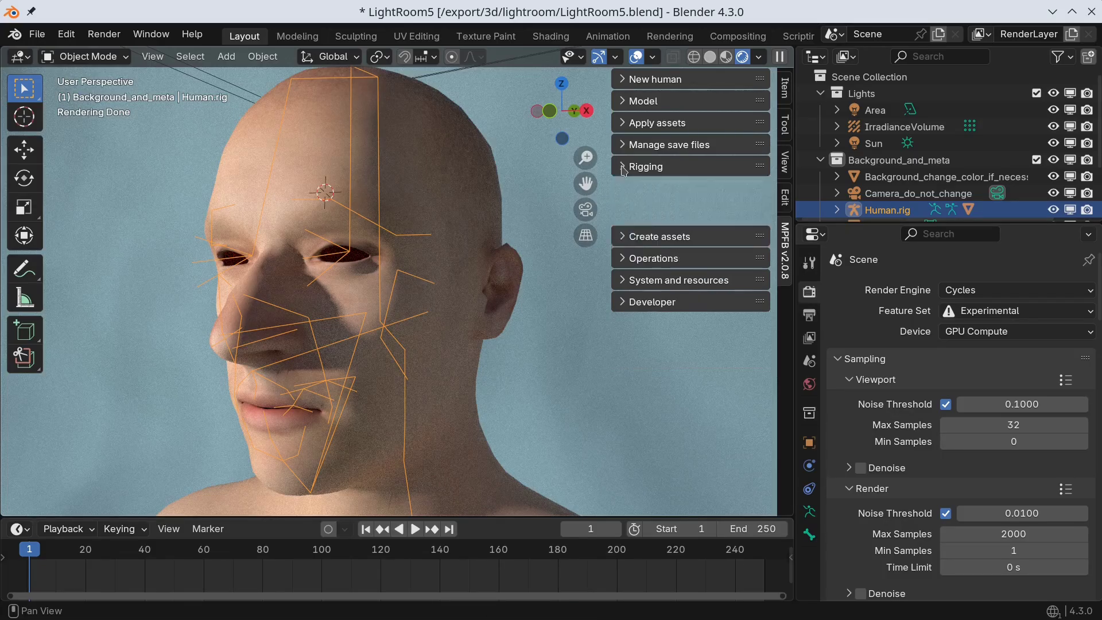
# Step: Load the High-poly eyes onto the human from the eyes library
pyautogui.click(625, 125)
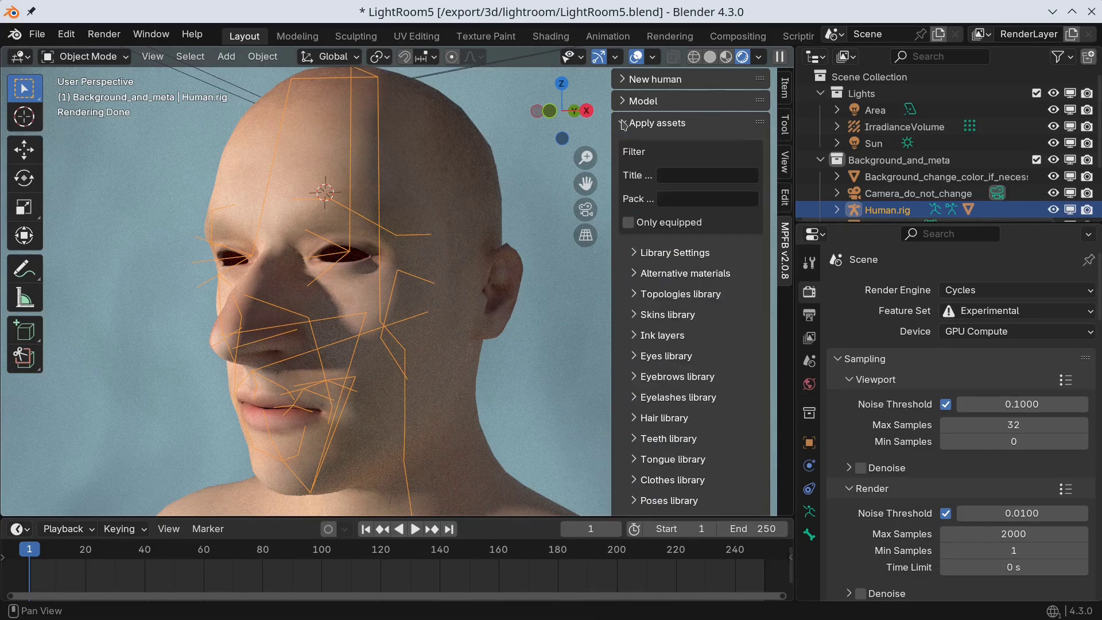
pyautogui.click(638, 357)
pyautogui.scroll(-8, 696, 252)
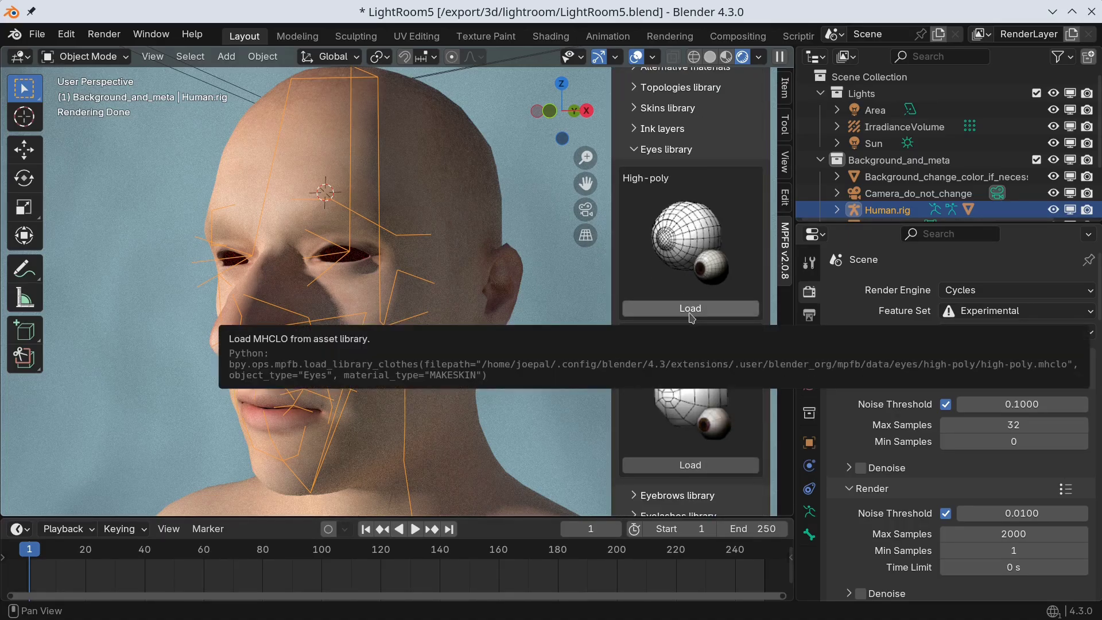
pyautogui.click(691, 308)
pyautogui.click(634, 149)
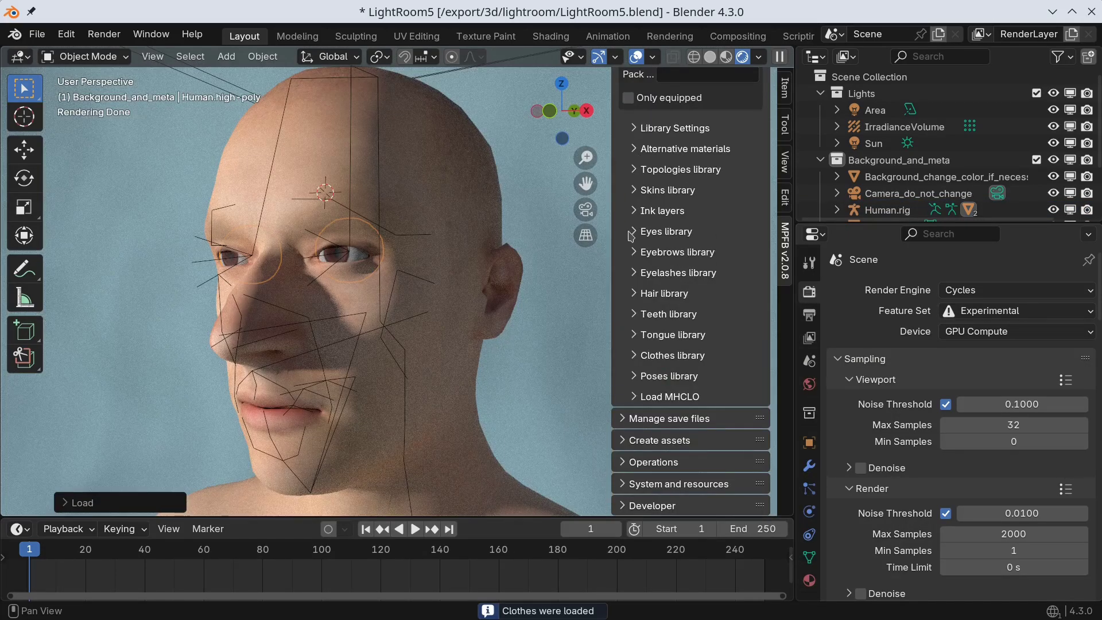
# Step: Add the first eyebrows (eyebrow001) and the Eyelashes01 eyelashes from their libraries
pyautogui.click(637, 253)
pyautogui.click(690, 411)
pyautogui.click(635, 256)
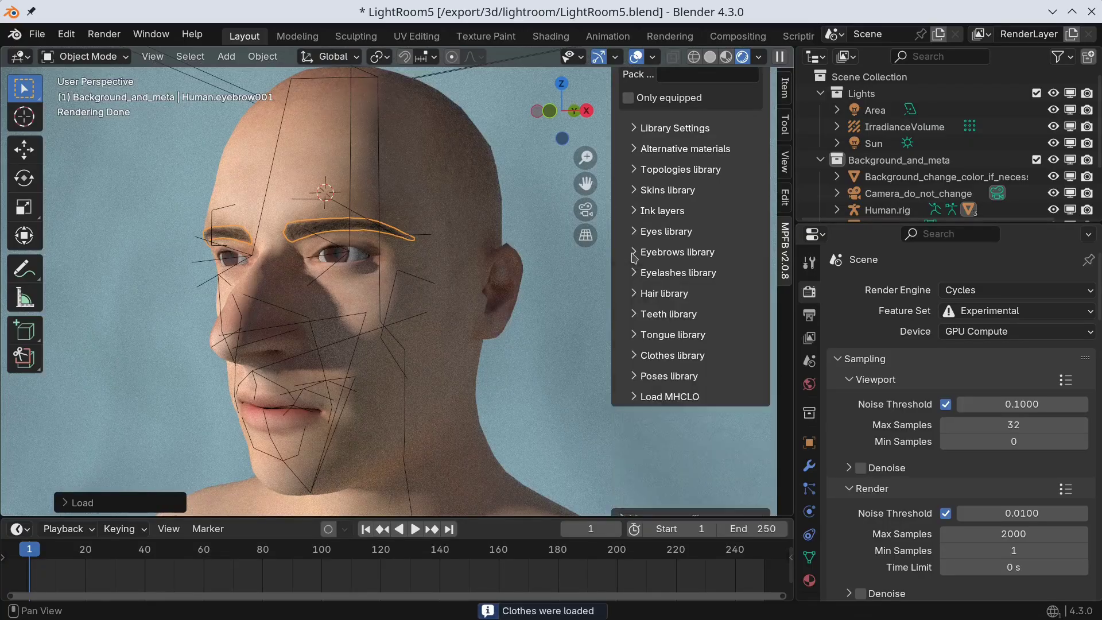
pyautogui.click(635, 273)
pyautogui.click(691, 428)
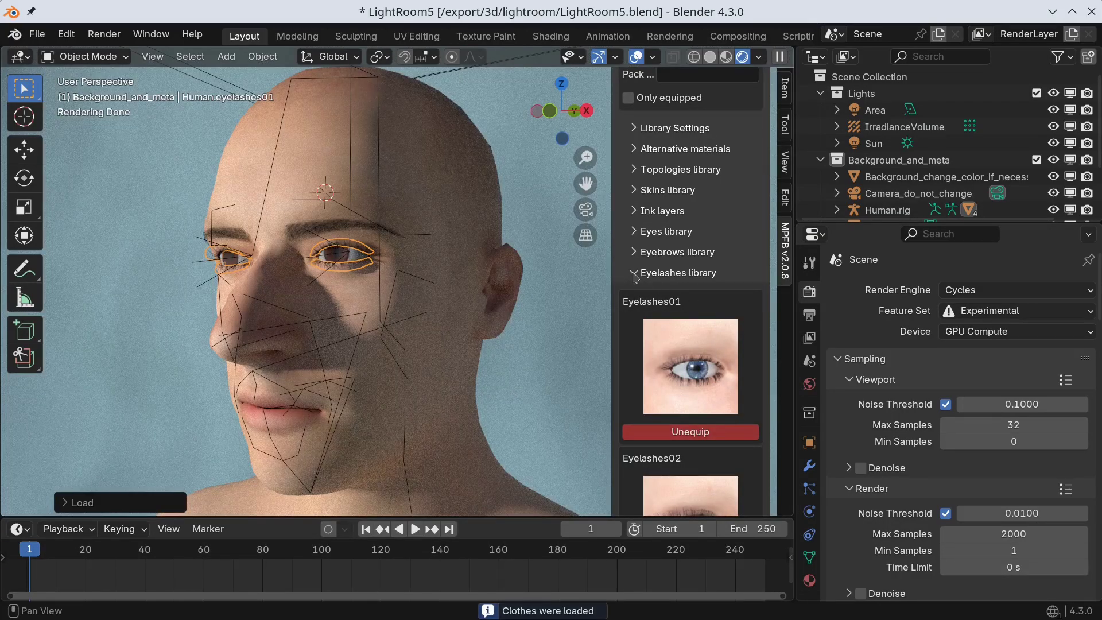
pyautogui.click(635, 274)
# Step: Load the Short02 hairstyle from the Hair library, then select the eyes on the face
pyautogui.click(635, 294)
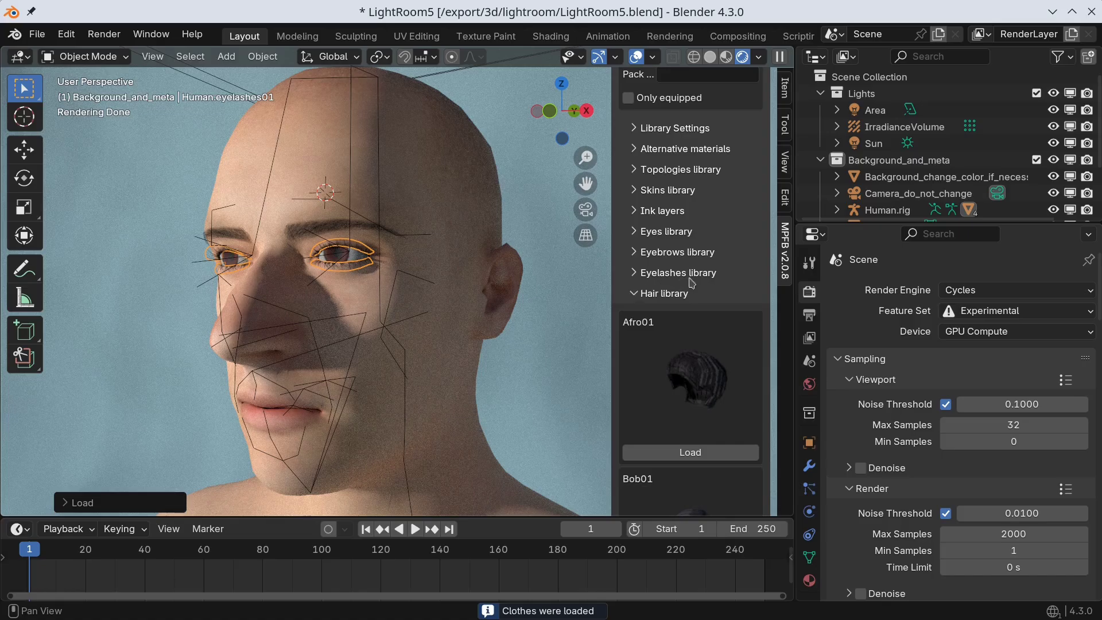
pyautogui.scroll(-15, 692, 283)
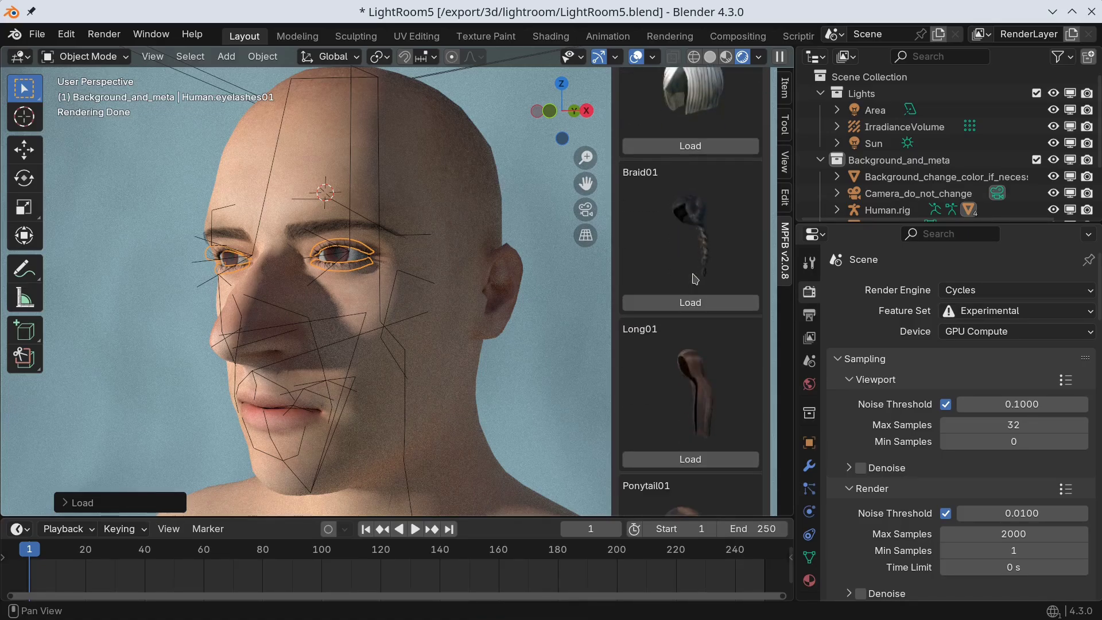
pyautogui.scroll(-15, 694, 279)
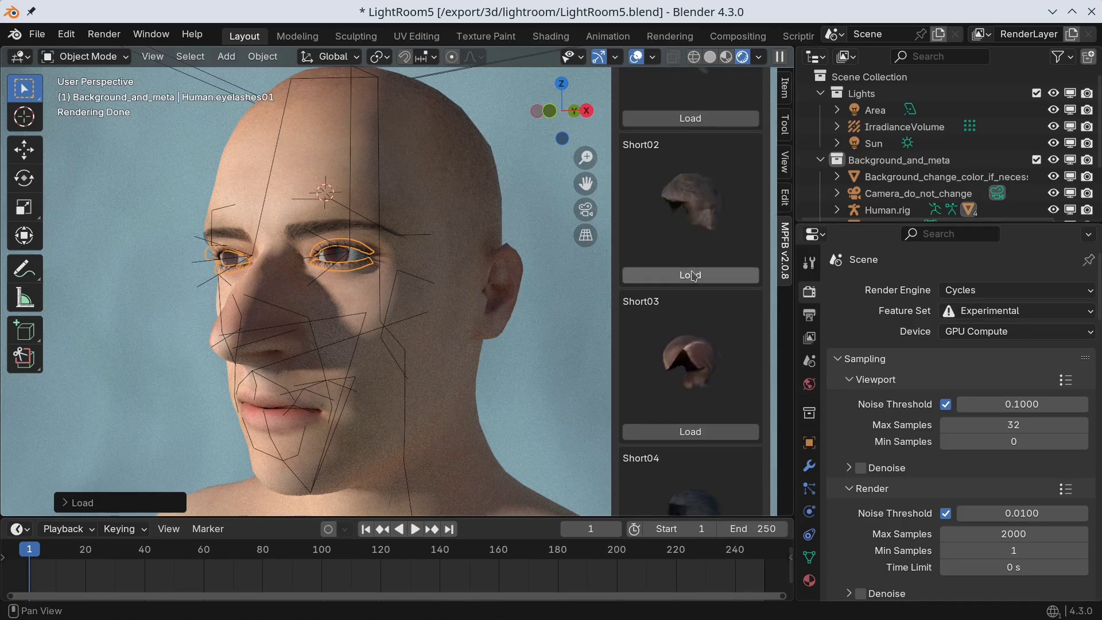
pyautogui.click(695, 276)
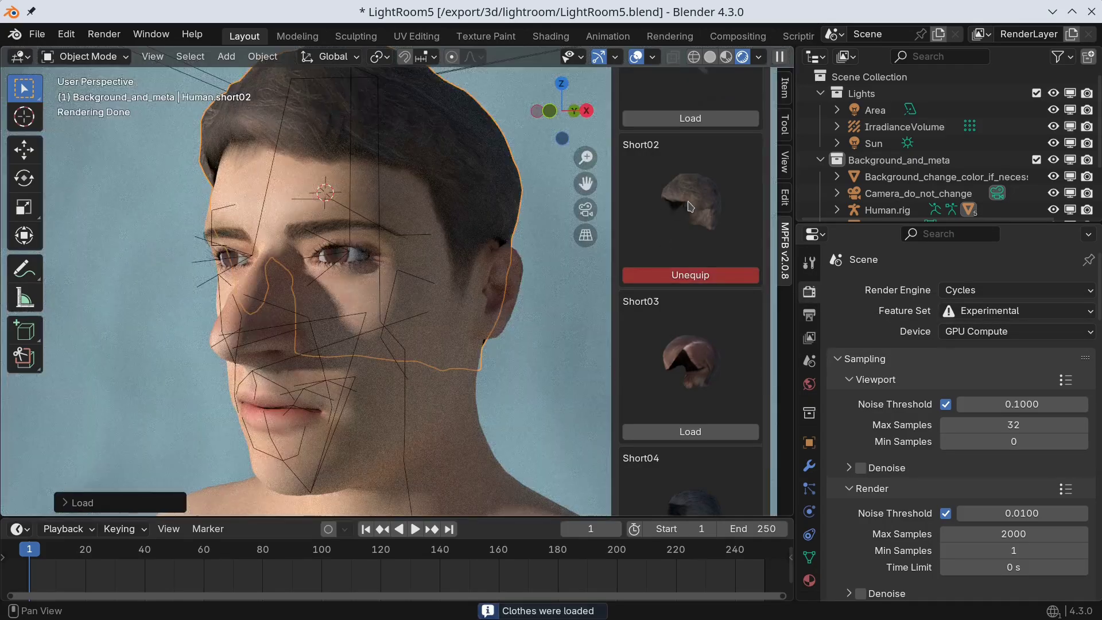
pyautogui.scroll(15, 703, 201)
pyautogui.scroll(8, 703, 200)
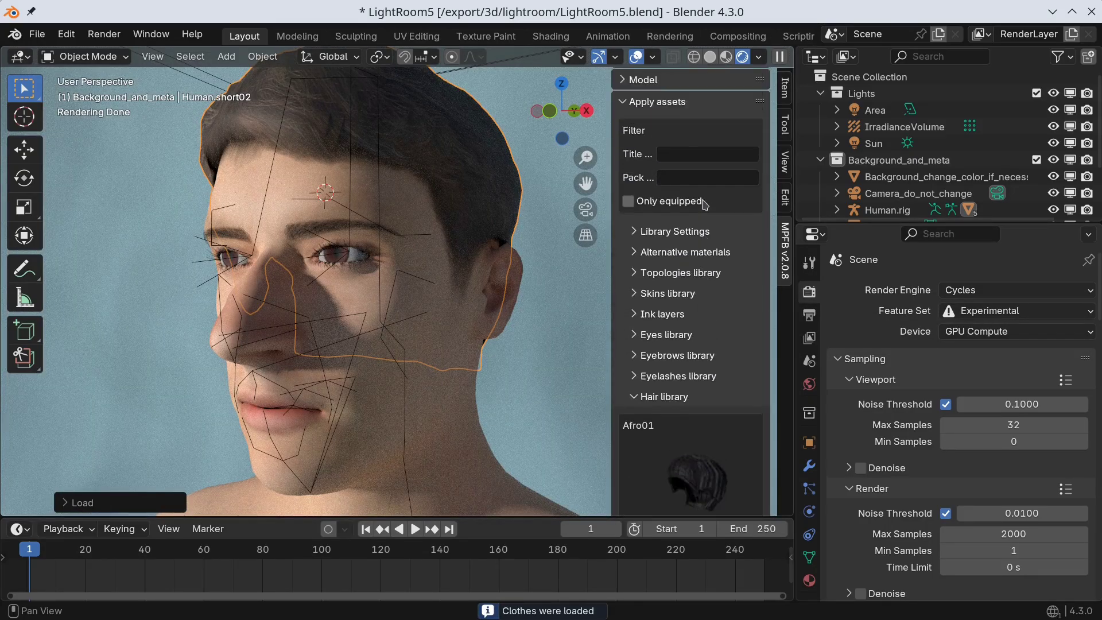
pyautogui.click(639, 397)
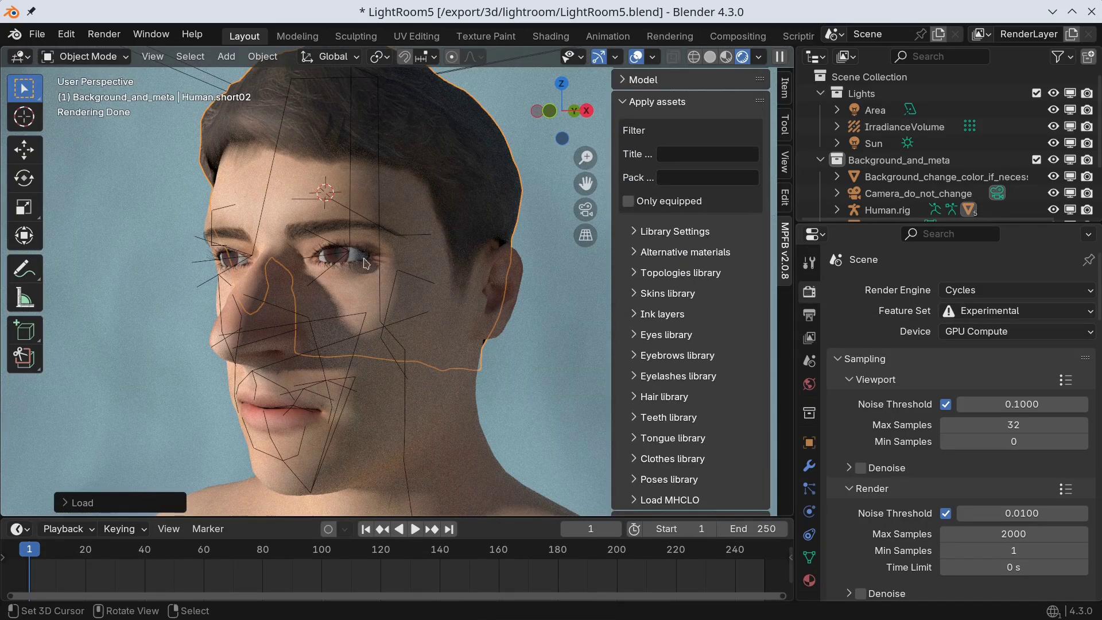
pyautogui.click(345, 261)
# Step: Load the bluegreen alternative material onto the selected high-poly eyes
pyautogui.click(344, 261)
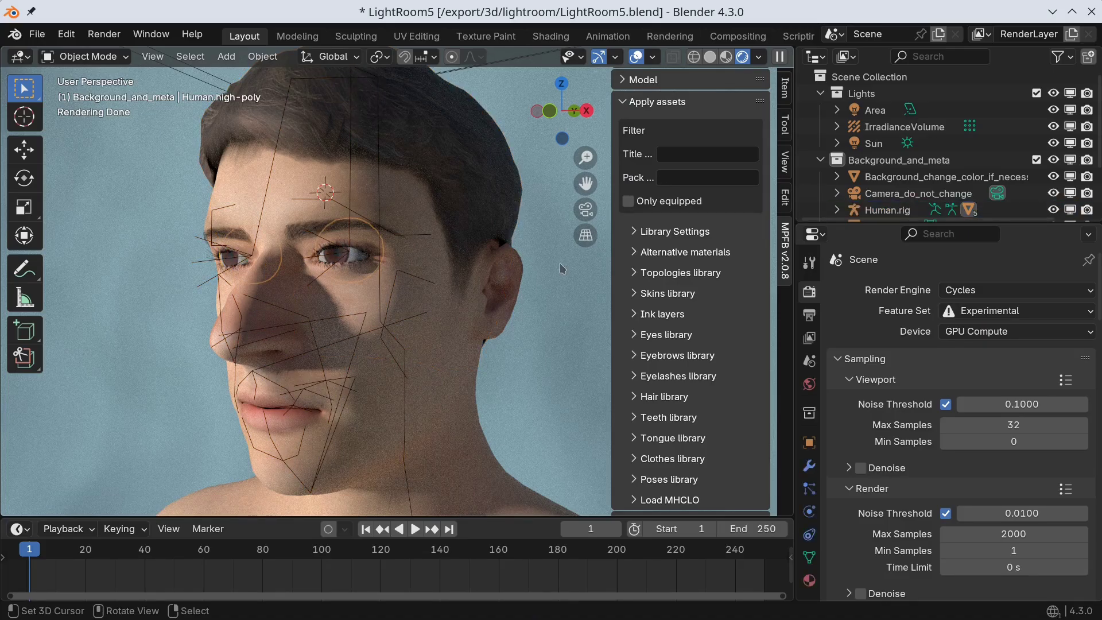
pyautogui.click(638, 253)
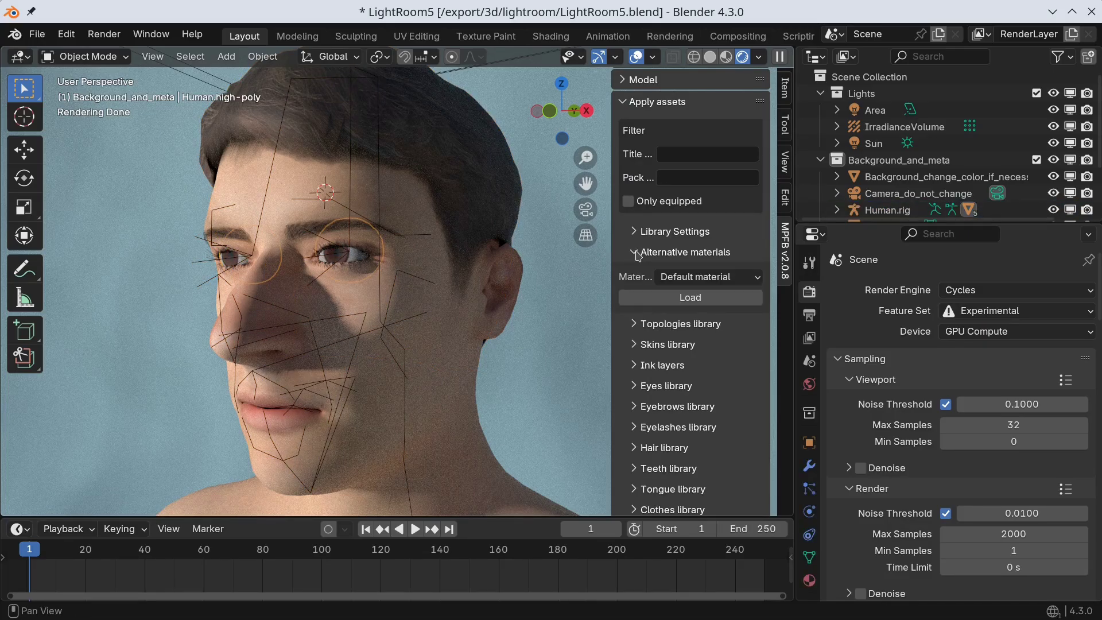
pyautogui.click(722, 278)
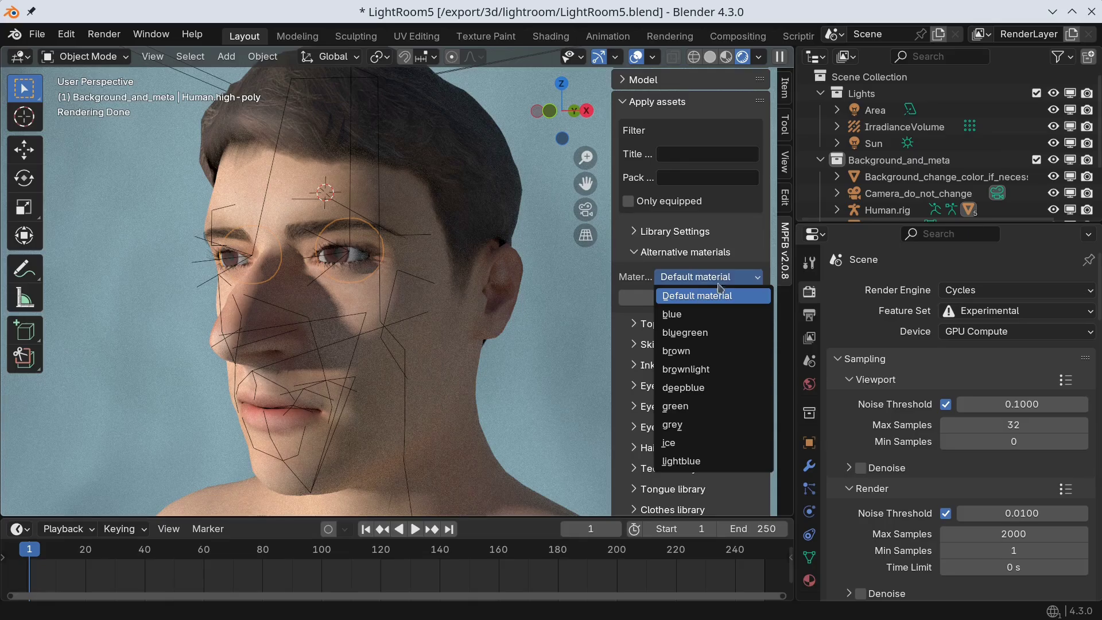
pyautogui.click(717, 332)
pyautogui.click(696, 299)
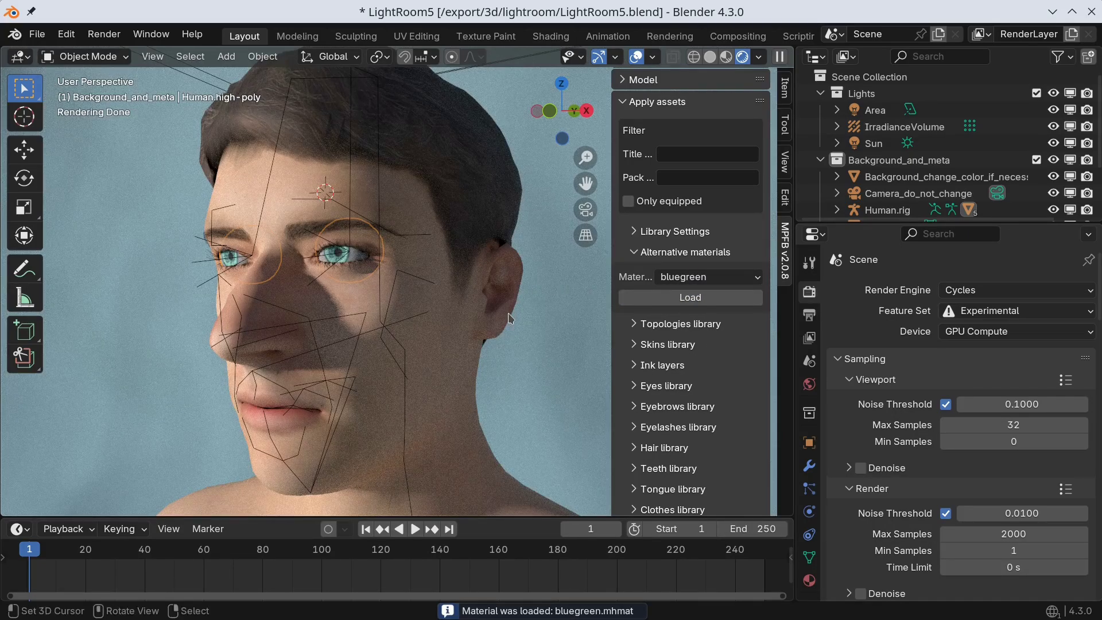
pyautogui.click(637, 252)
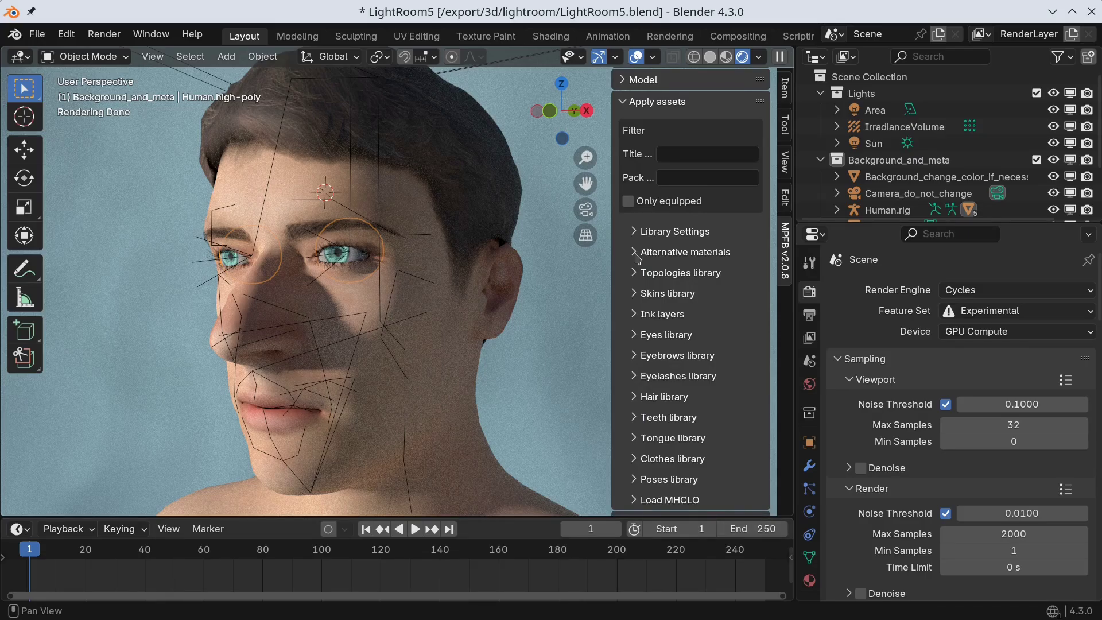
# Step: Load the Male casualsuit01 outfit from the Clothes library onto the human
pyautogui.scroll(-5, 637, 258)
pyautogui.click(636, 356)
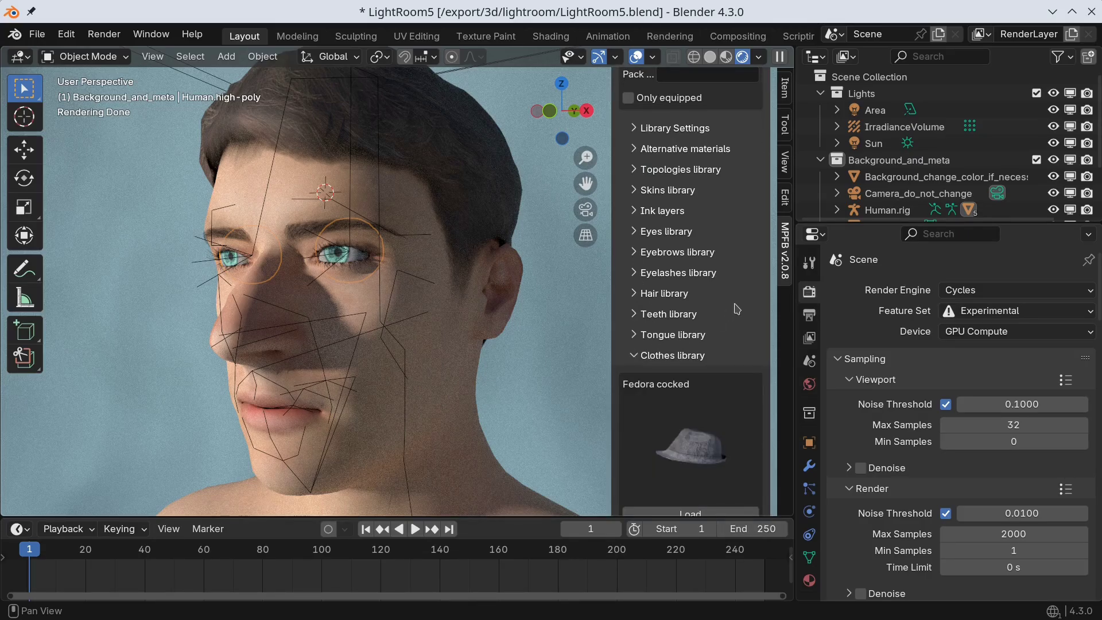
pyautogui.scroll(-20, 738, 309)
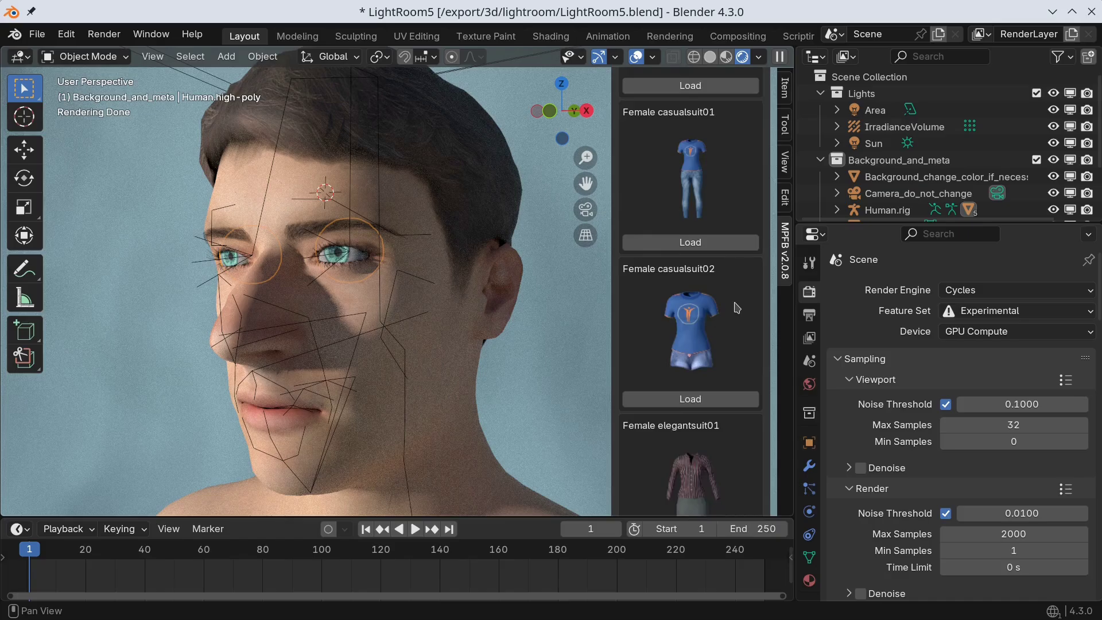
pyautogui.scroll(-20, 738, 308)
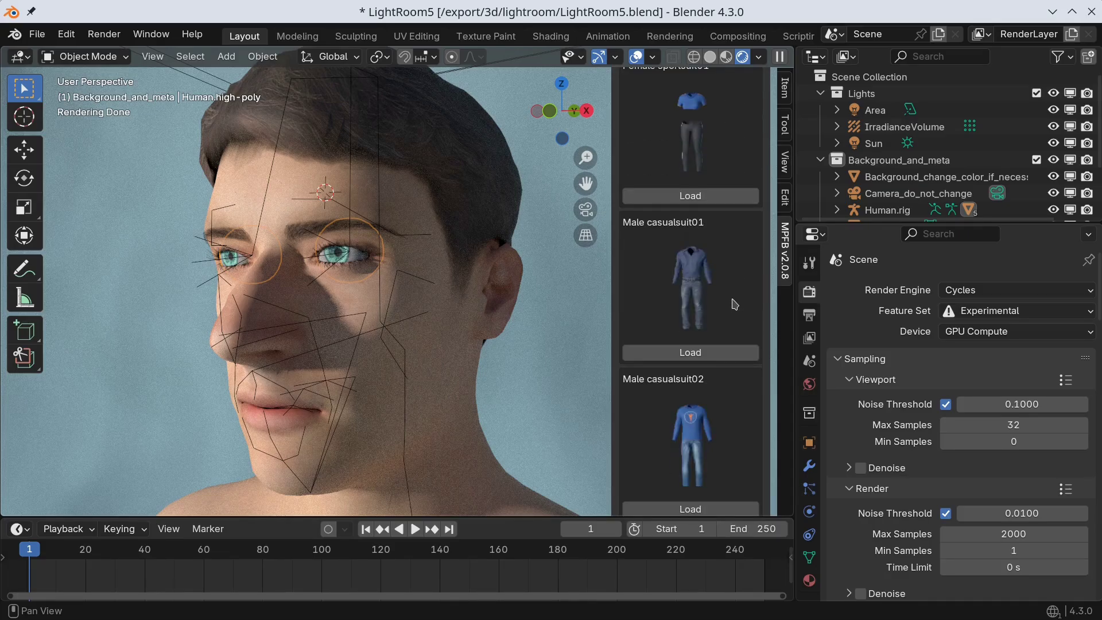
pyautogui.click(689, 352)
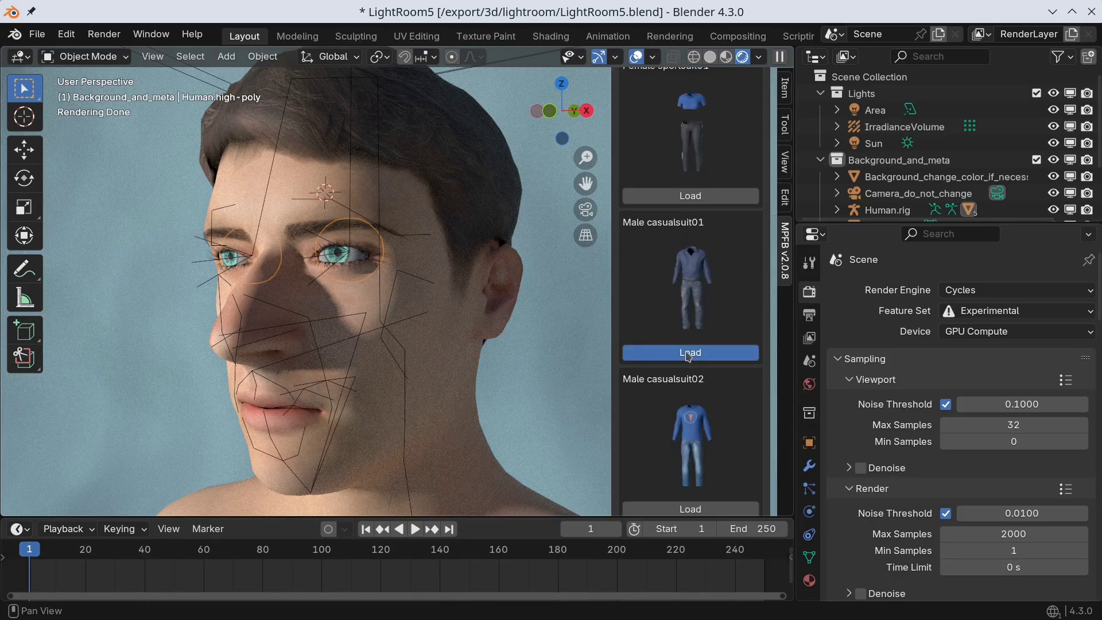
# Step: Orbit to view the whole clothed figure and select Human.rig
pyautogui.scroll(-8, 467, 365)
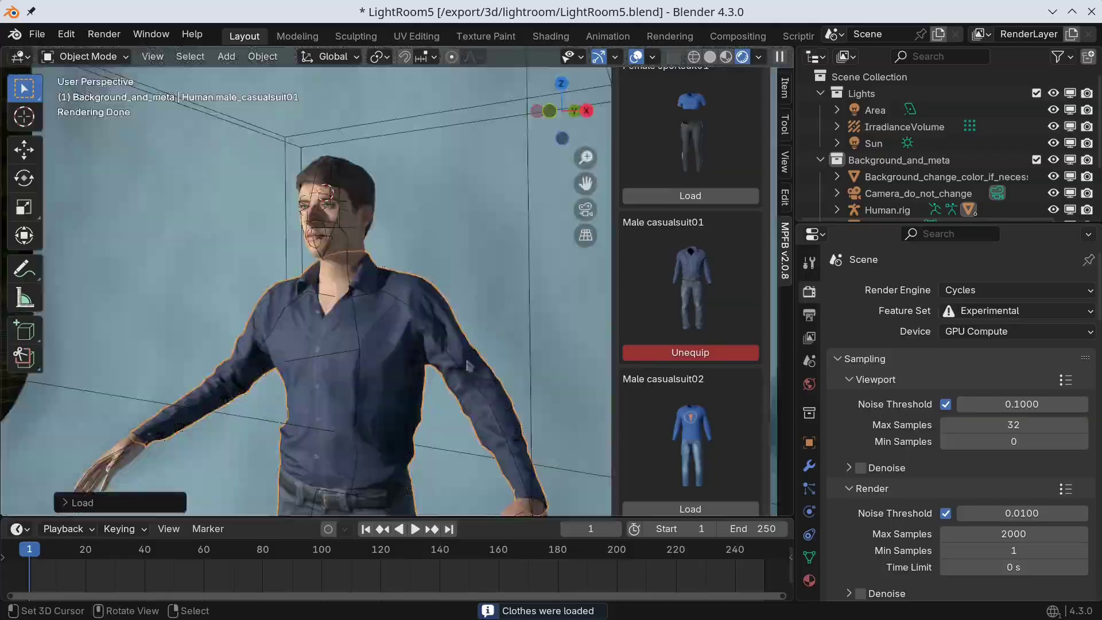
pyautogui.scroll(-6, 468, 364)
pyautogui.moveTo(468, 364); pyautogui.dragTo(438, 291, button='middle')
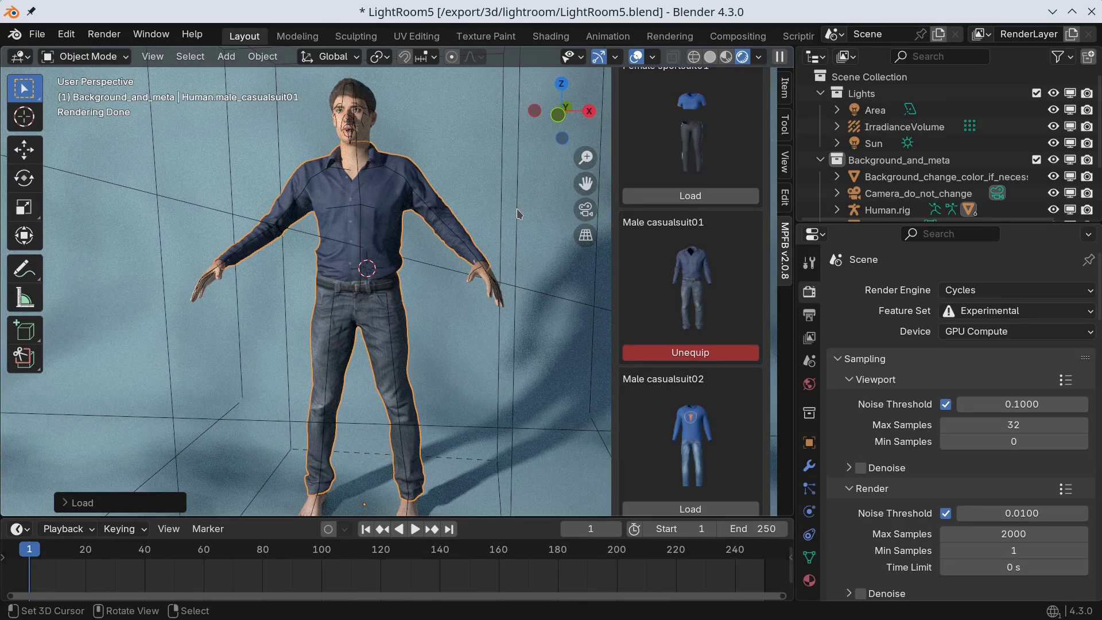
pyautogui.click(362, 206)
# Step: Collapse the asset libraries and add IK helpers under Rigging > Rig helpers, keeping the default options
pyautogui.scroll(10, 683, 205)
pyautogui.scroll(8, 686, 218)
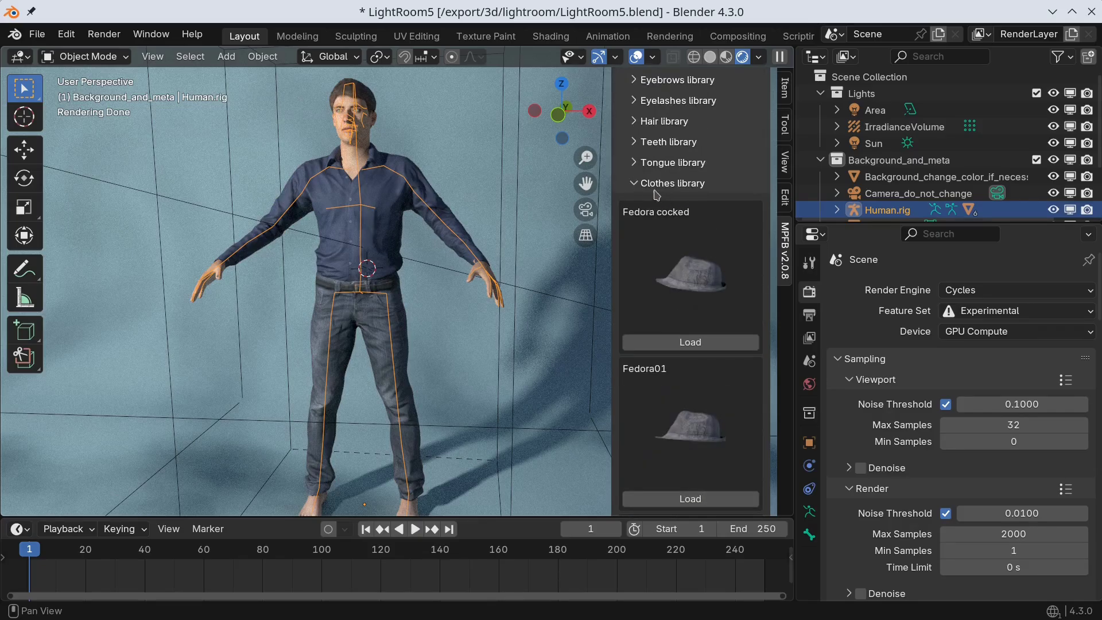
pyautogui.click(696, 273)
pyautogui.scroll(3, 631, 270)
pyautogui.click(638, 78)
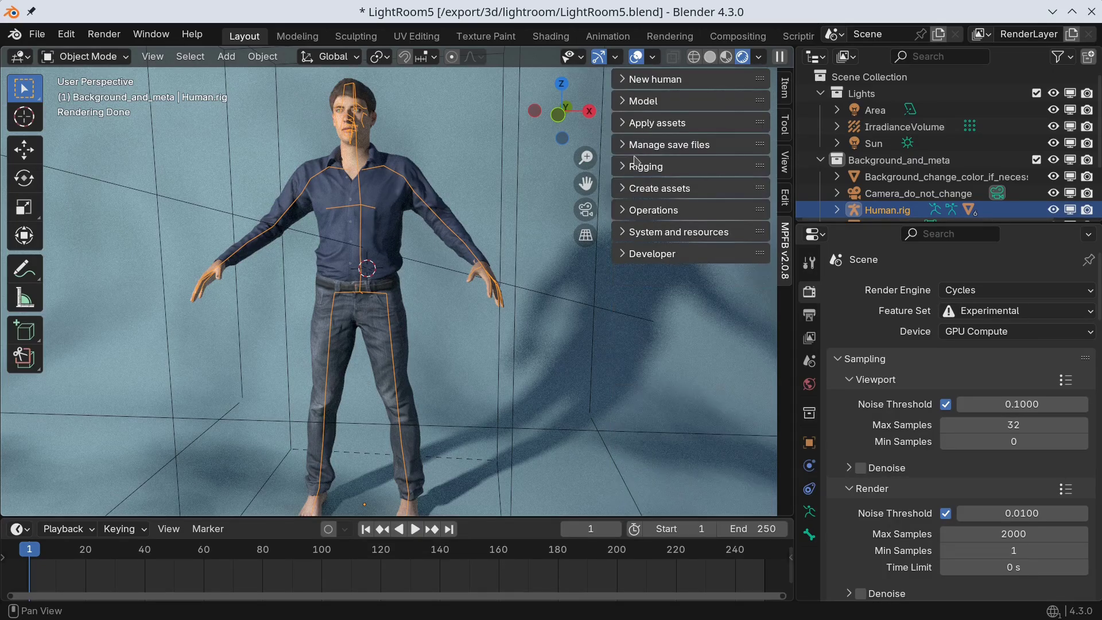
pyautogui.click(625, 171)
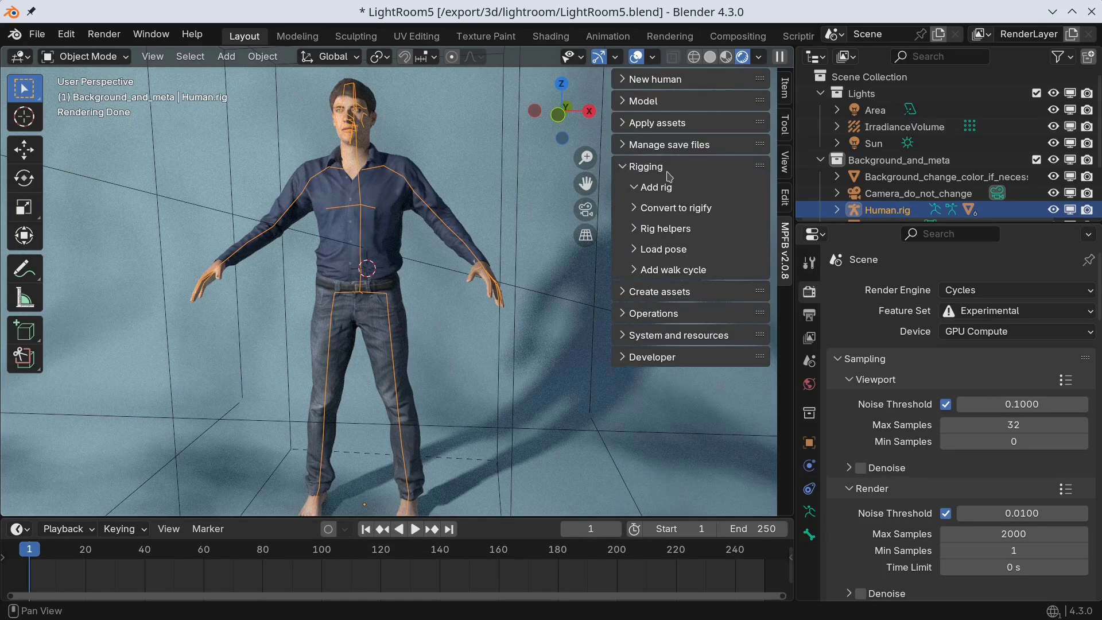
pyautogui.click(636, 228)
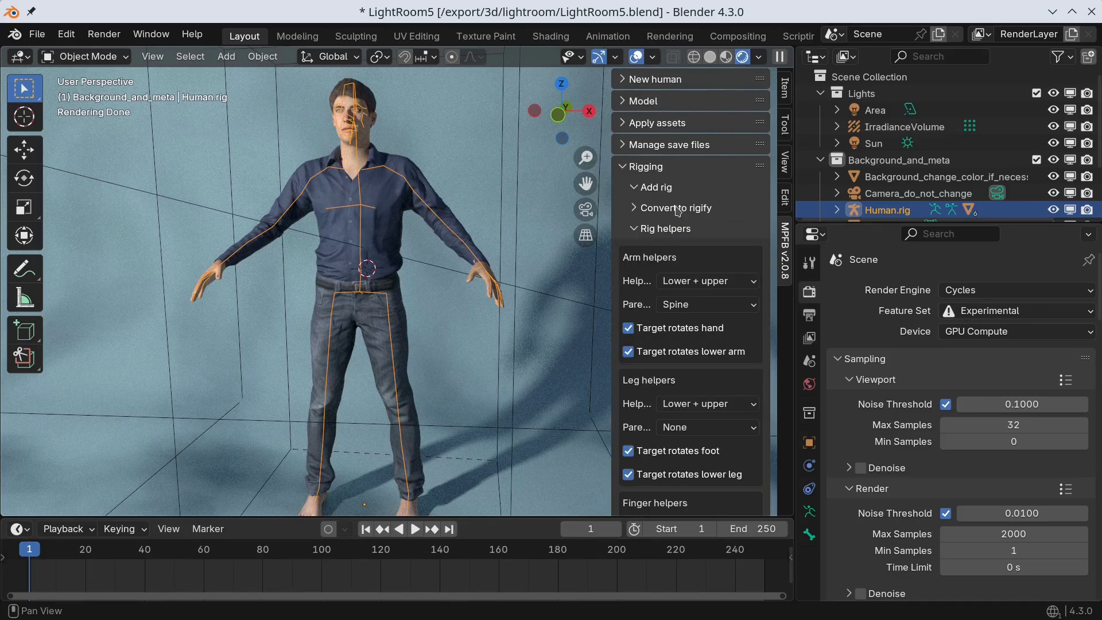
pyautogui.scroll(-10, 705, 193)
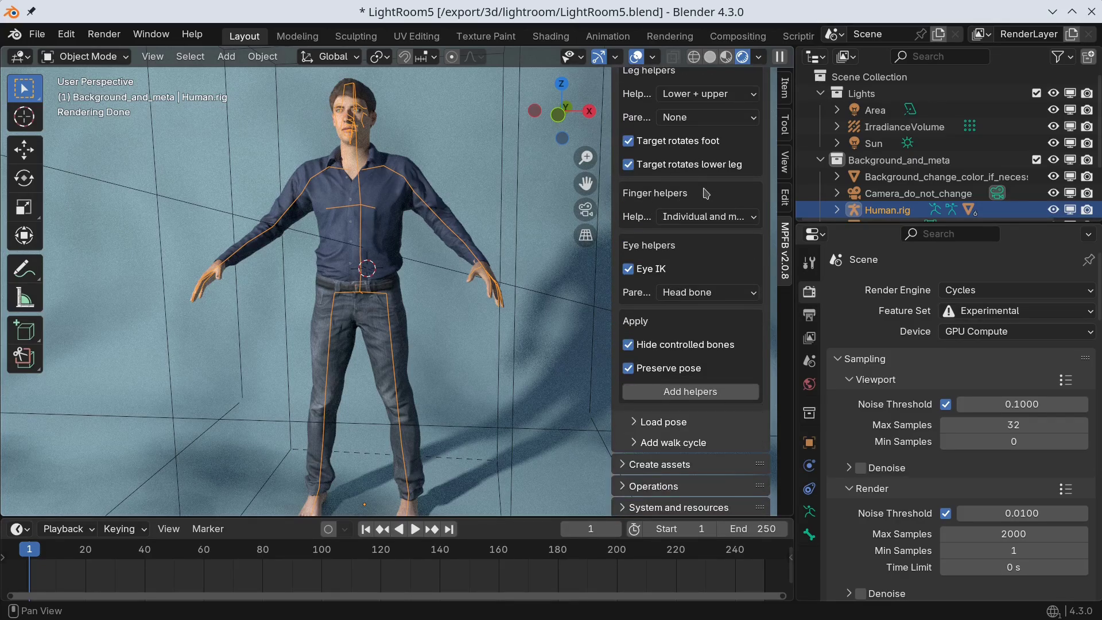
pyautogui.click(711, 399)
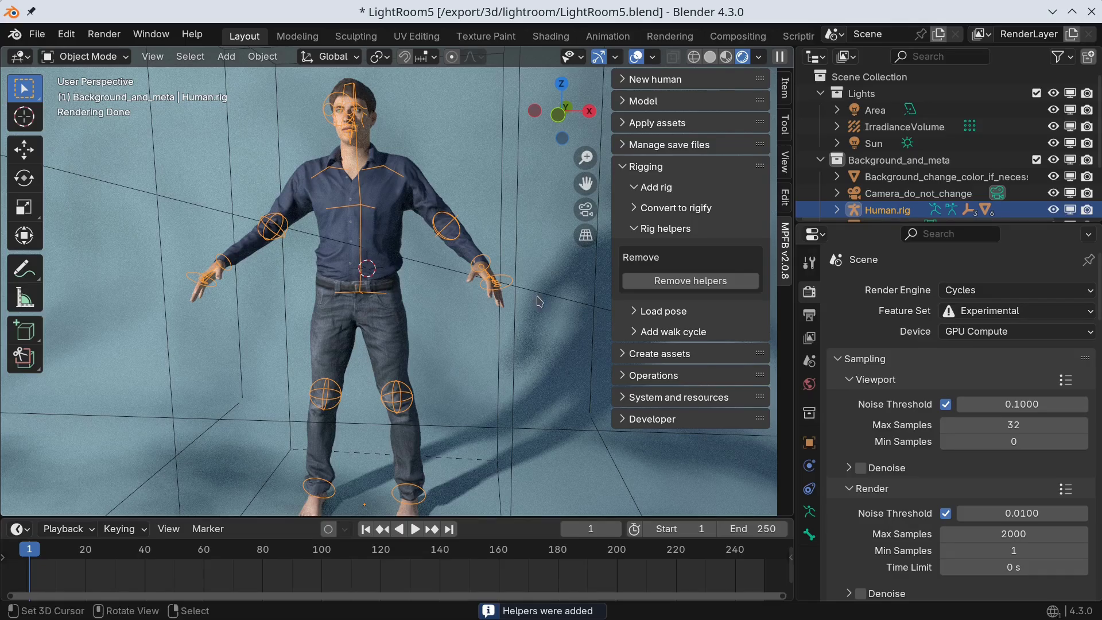
# Step: In Pose Mode, move the left hand IK control in front of the stomach and rotate it around Z
pyautogui.click(95, 57)
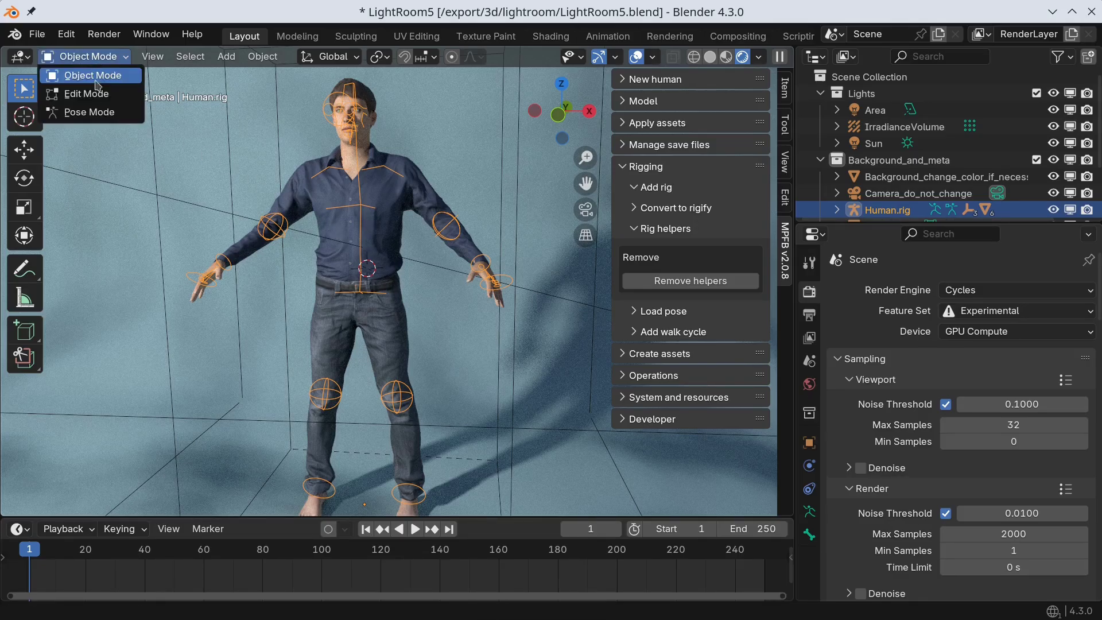
pyautogui.click(102, 114)
pyautogui.click(482, 263)
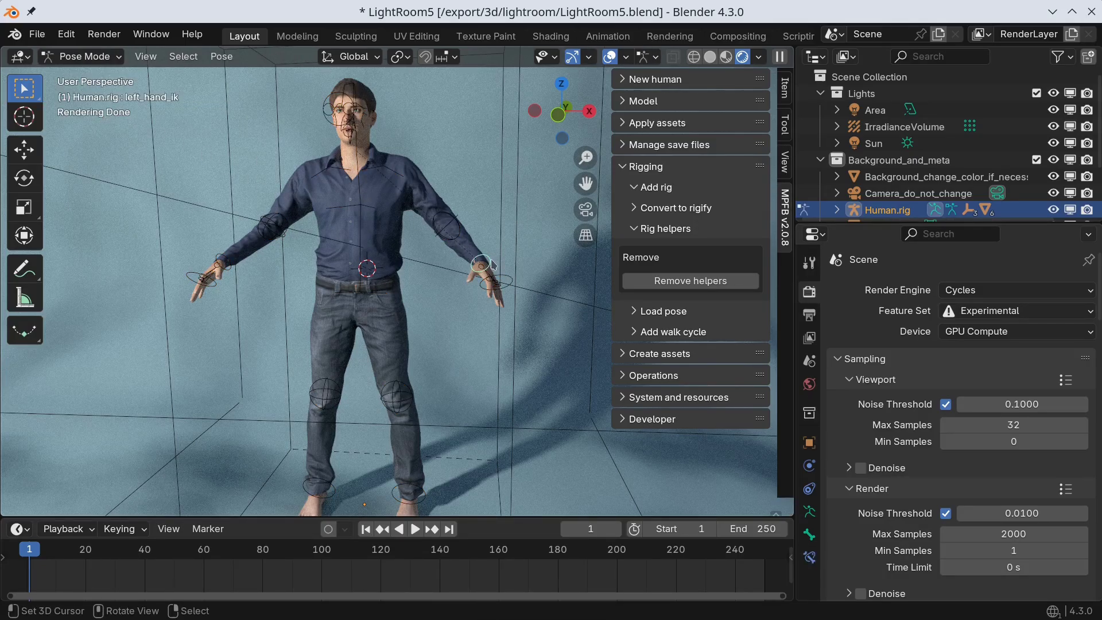
pyautogui.press('g')
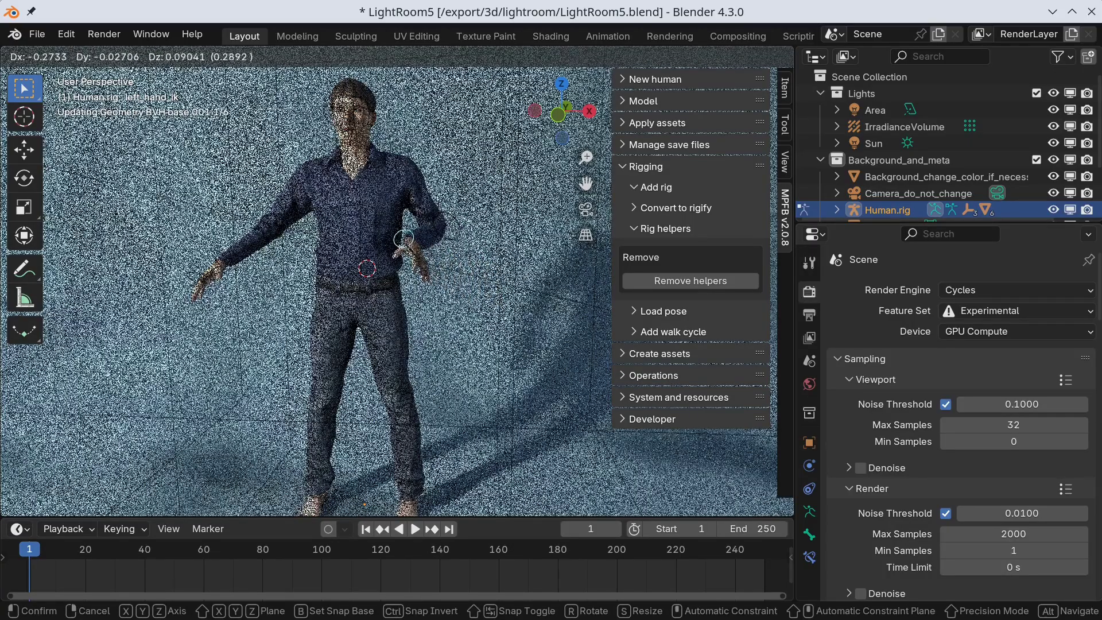
pyautogui.click(504, 254)
pyautogui.press('r')
pyautogui.press('z')
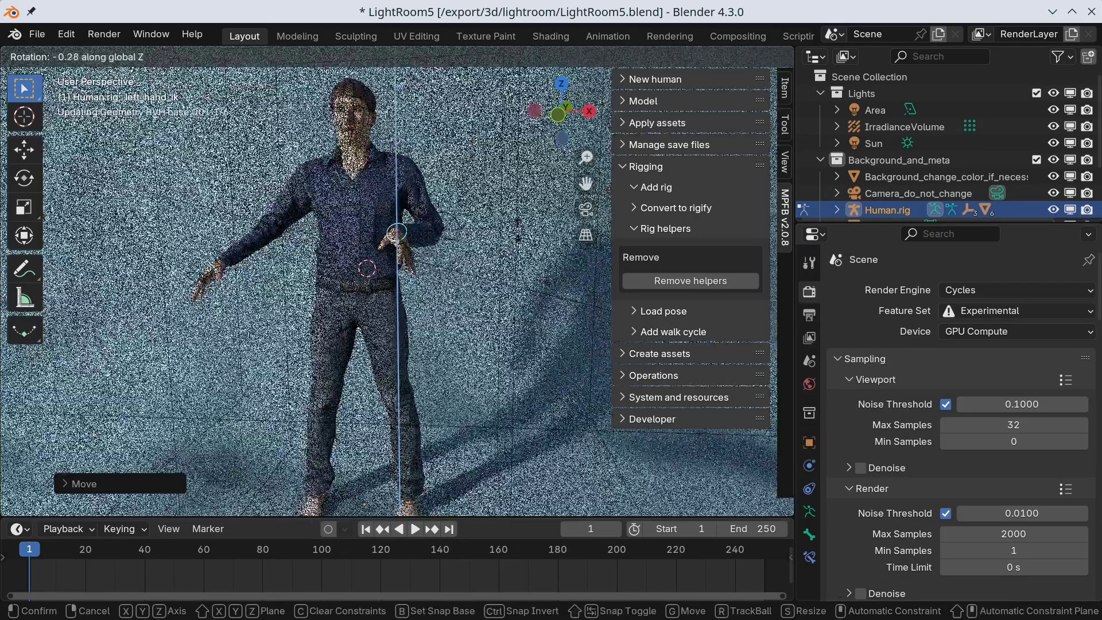
pyautogui.click(480, 292)
pyautogui.press('r')
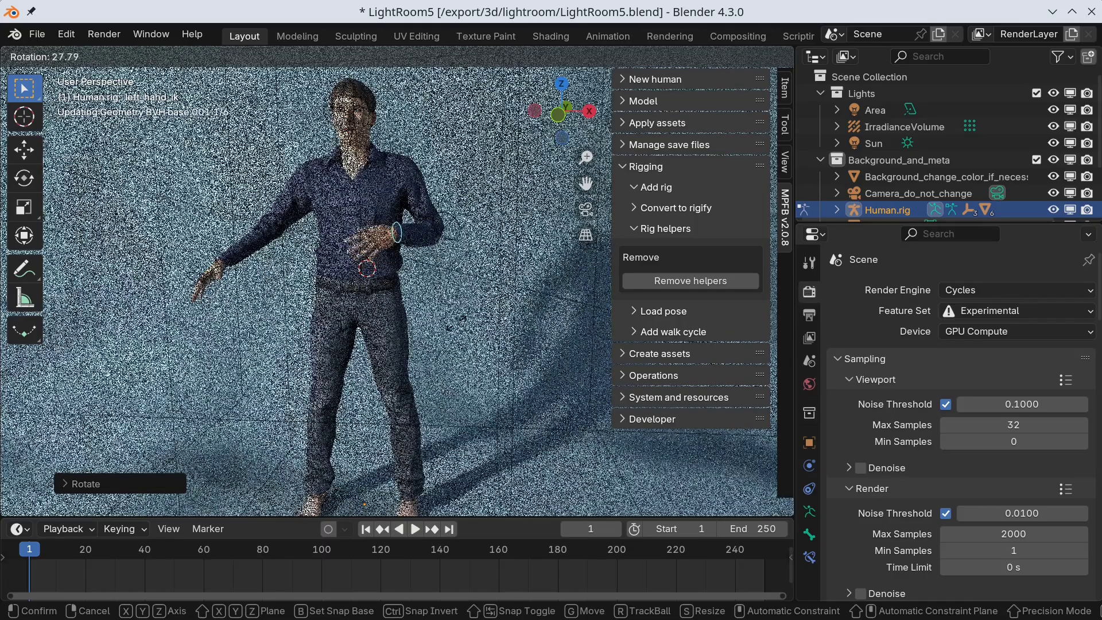
pyautogui.click(440, 329)
# Step: Raise the right hand IK control near the shoulder, rotate it around X, and collapse Rigging
pyautogui.click(219, 264)
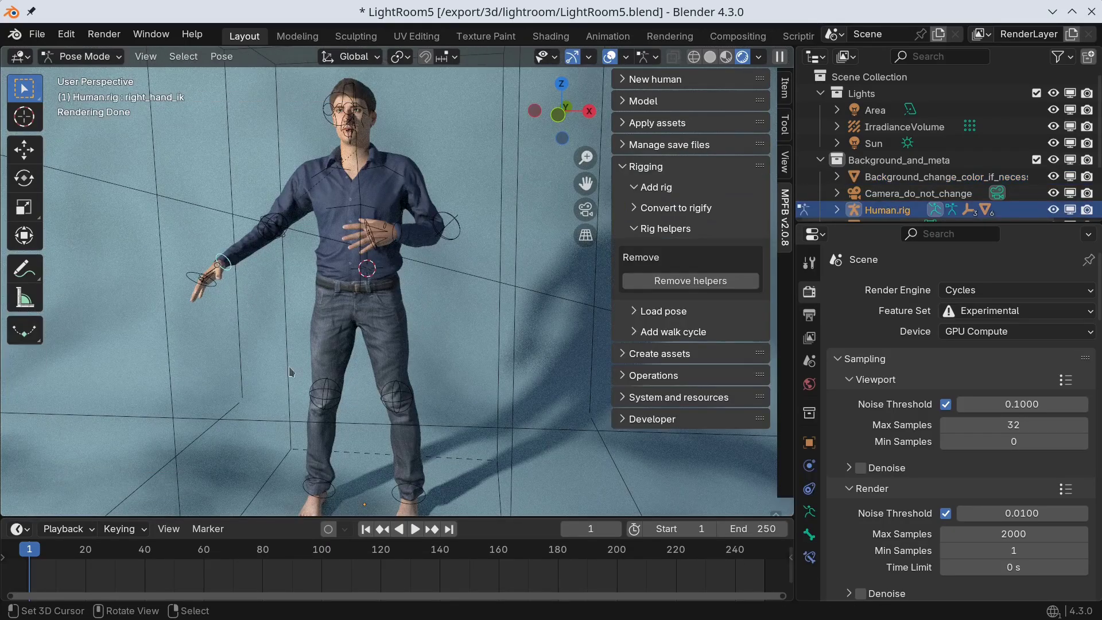
pyautogui.press('g')
pyautogui.click(501, 314)
pyautogui.press('r')
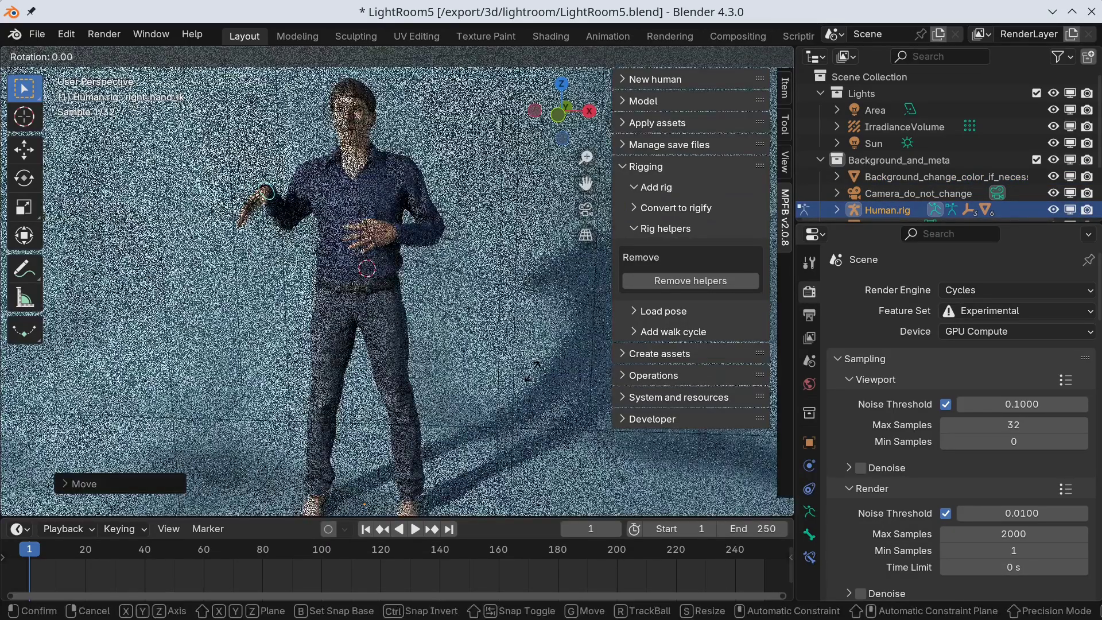
pyautogui.press('x')
pyautogui.click(481, 343)
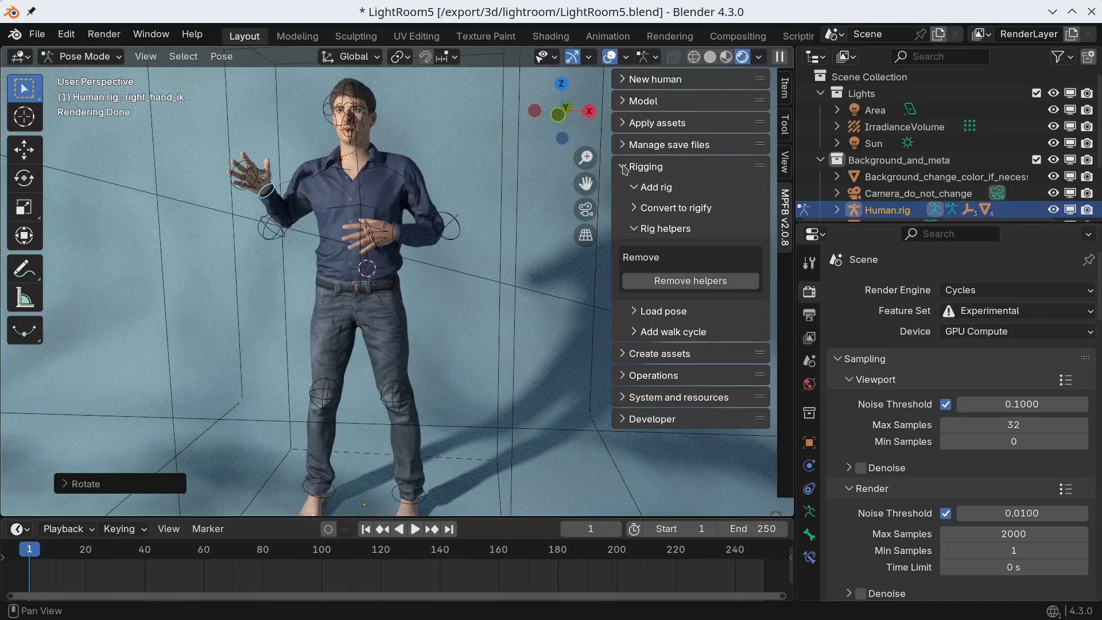
pyautogui.click(624, 168)
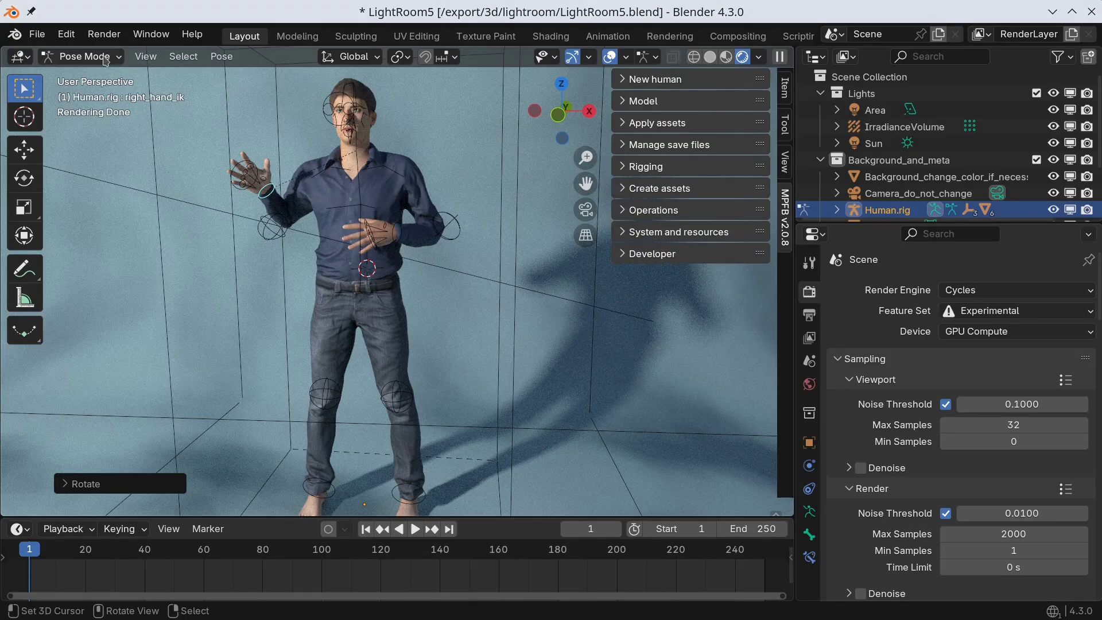
# Step: Return to Object Mode and save the human as a new preset named my_test_human
pyautogui.click(102, 59)
pyautogui.click(100, 75)
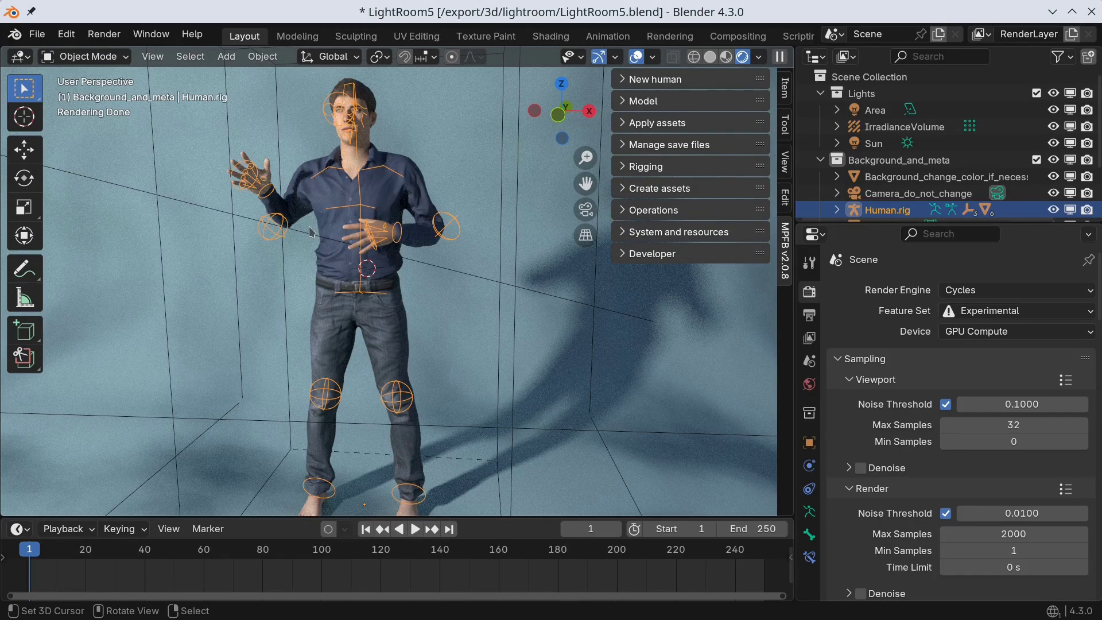
pyautogui.click(625, 146)
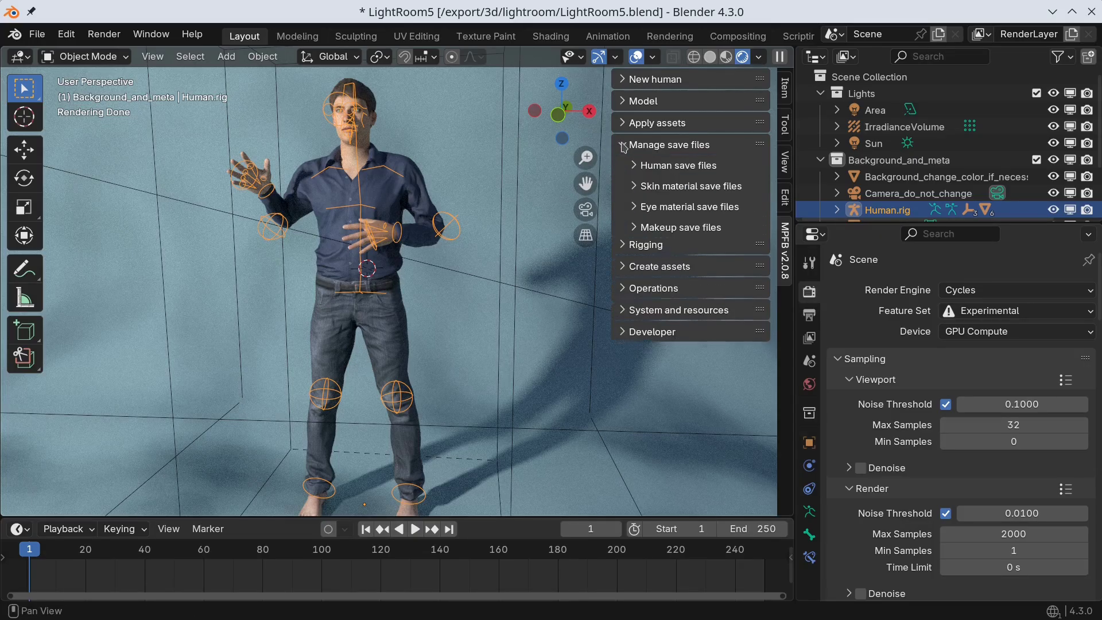
pyautogui.click(636, 166)
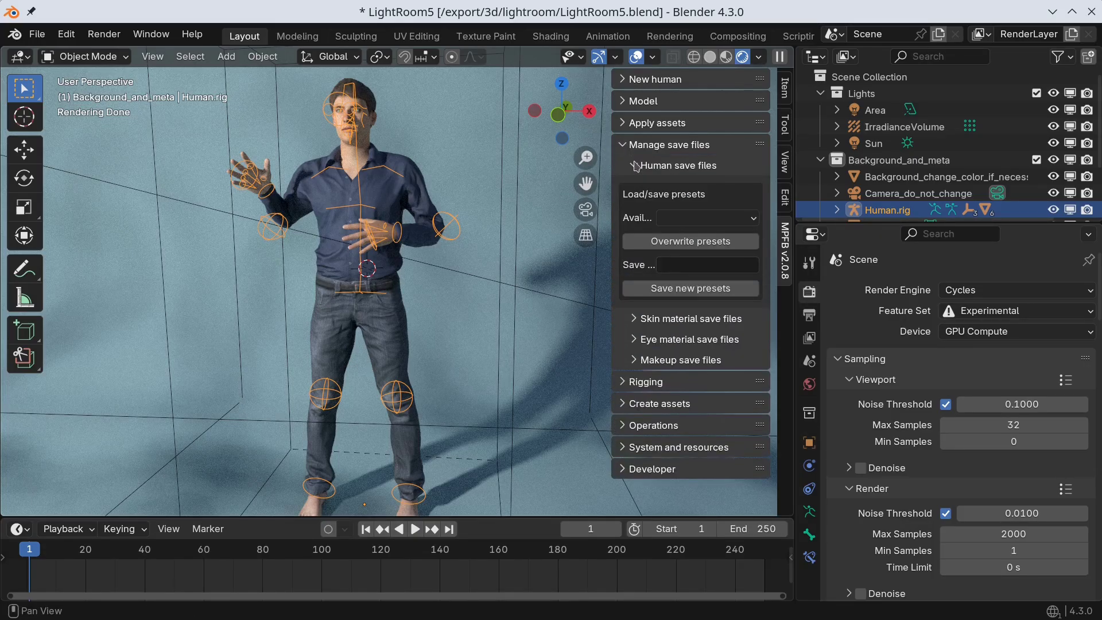
pyautogui.click(673, 264)
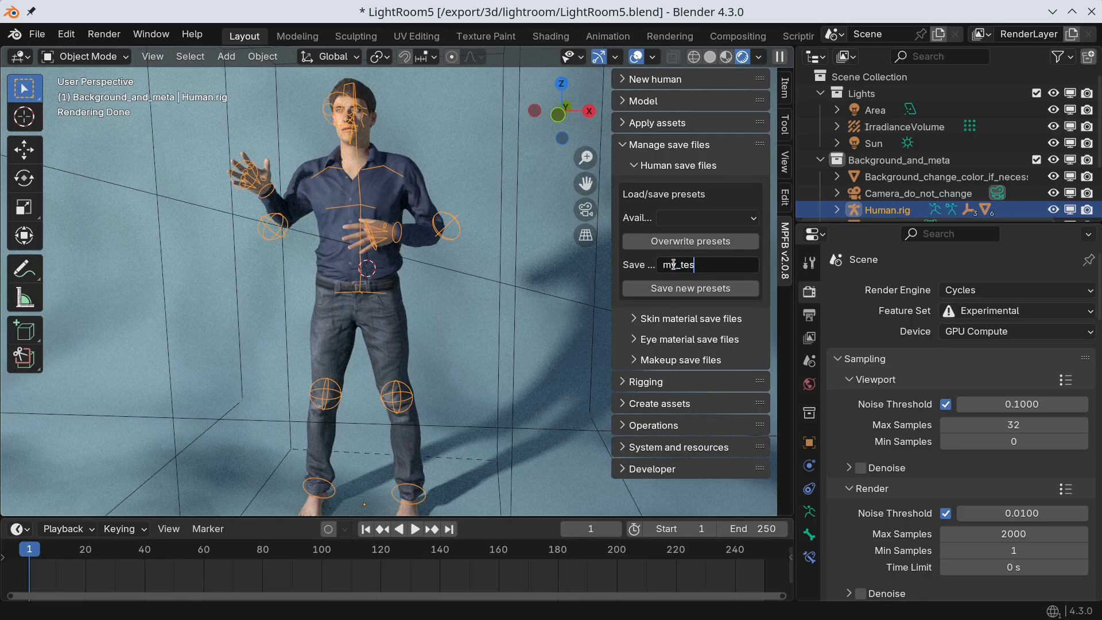
pyautogui.write('my_test_human')
pyautogui.click(694, 290)
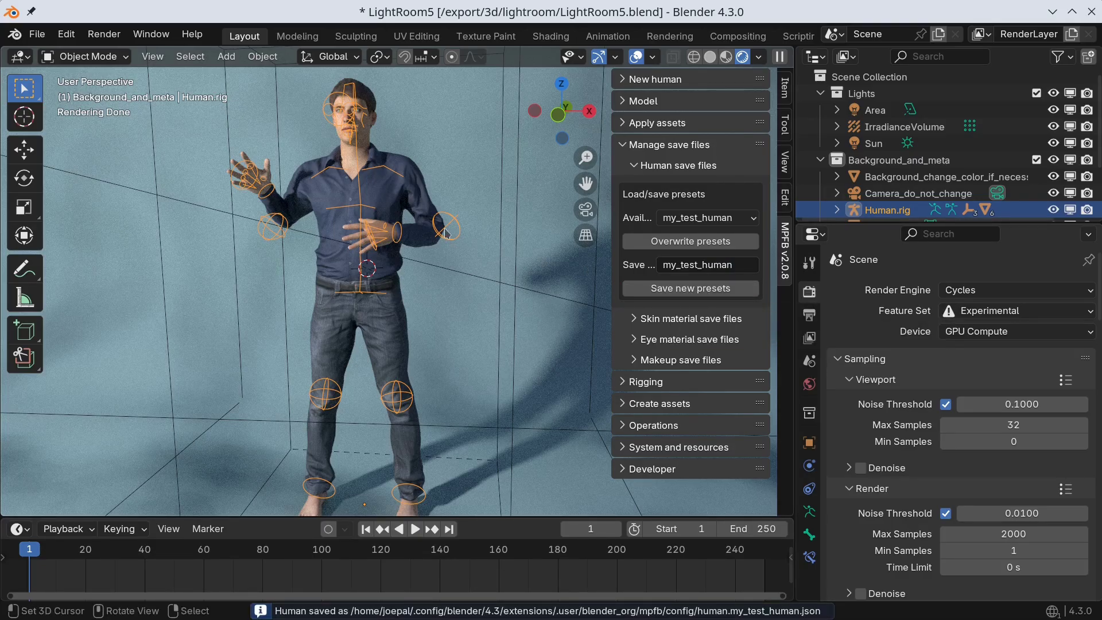
# Step: Delete Human.rig and its hierarchy from the Outliner
pyautogui.scroll(-3, 905, 168)
pyautogui.rightClick(899, 145)
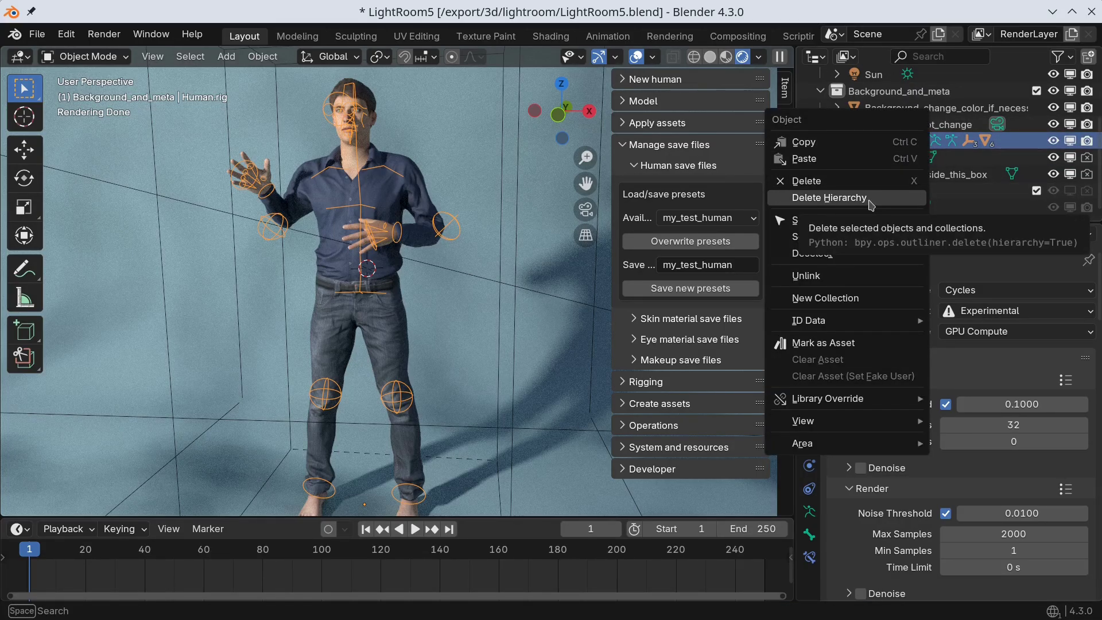
pyautogui.click(829, 198)
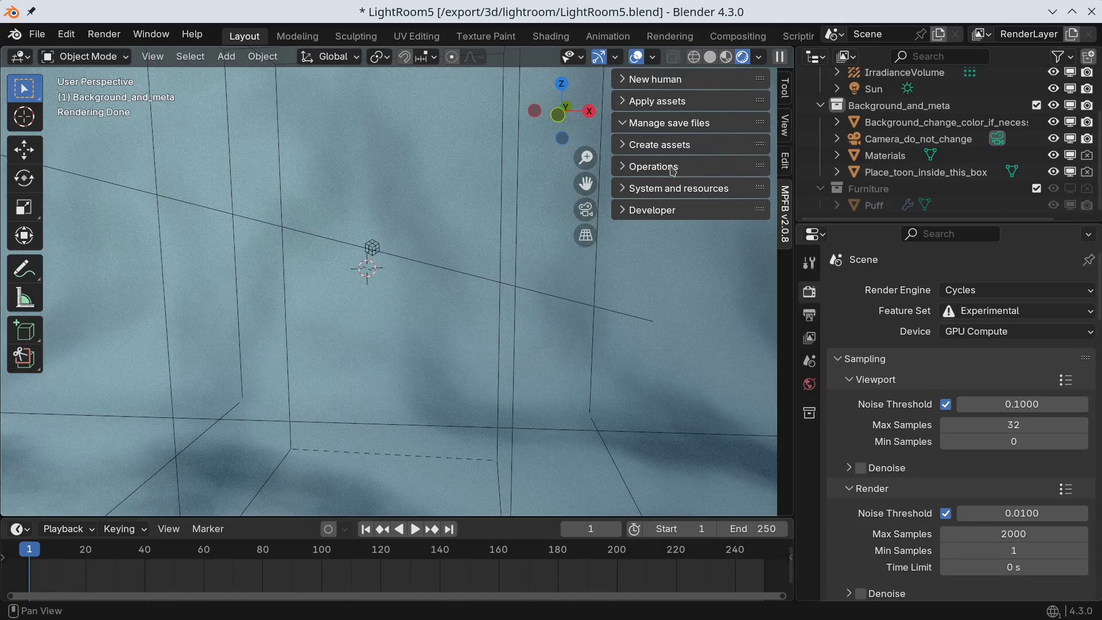
# Step: Under New human > From save file, choose the my_test_human save file
pyautogui.click(626, 80)
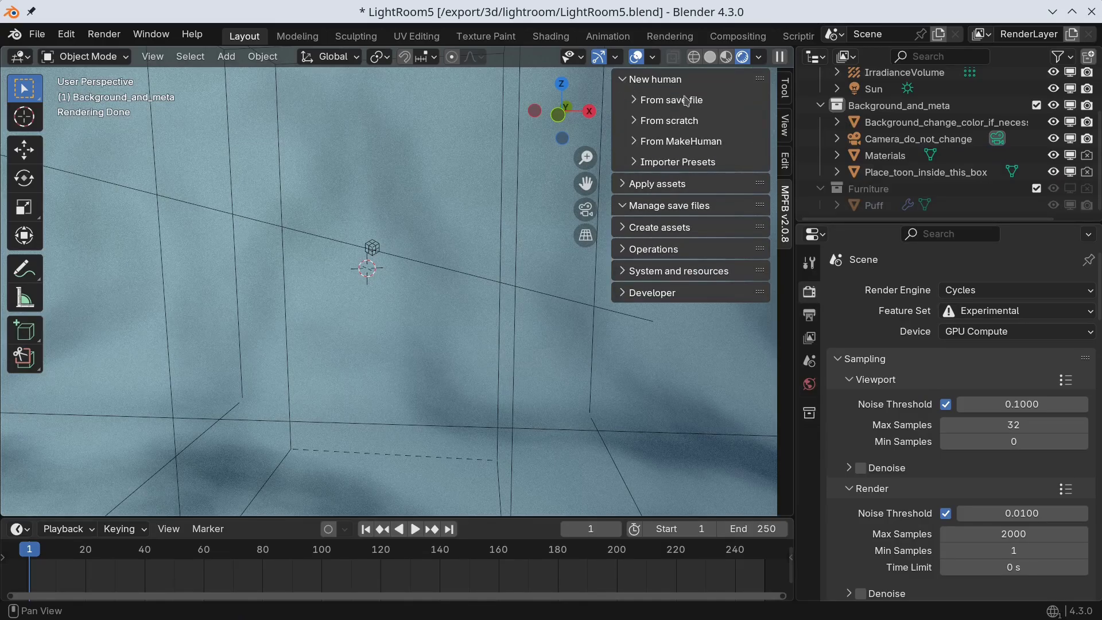
pyautogui.click(637, 101)
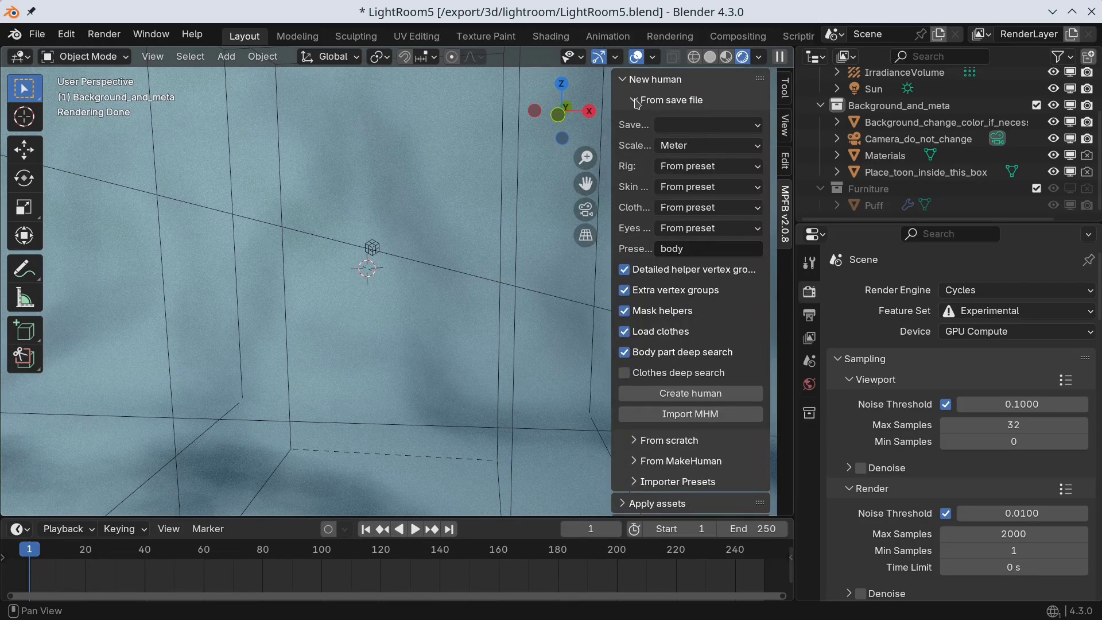
pyautogui.click(759, 125)
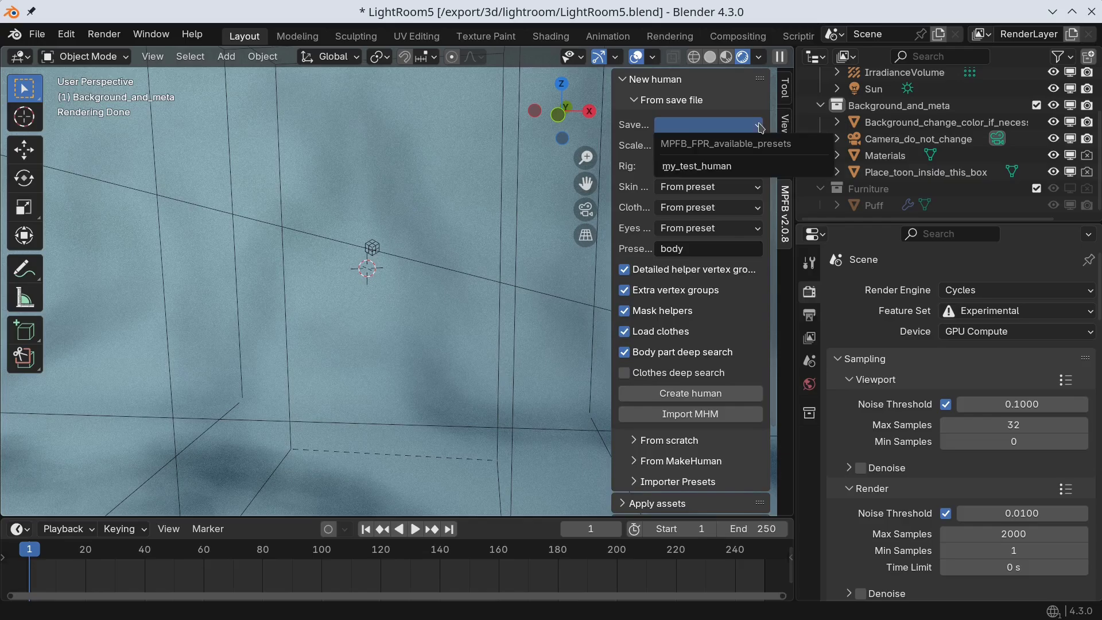
pyautogui.click(741, 168)
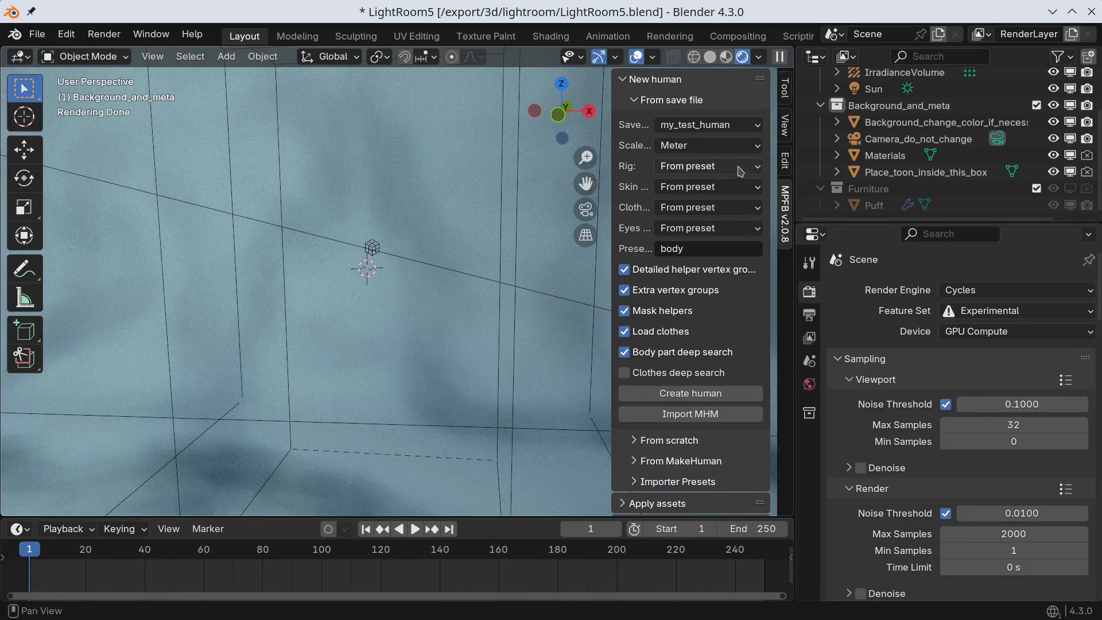